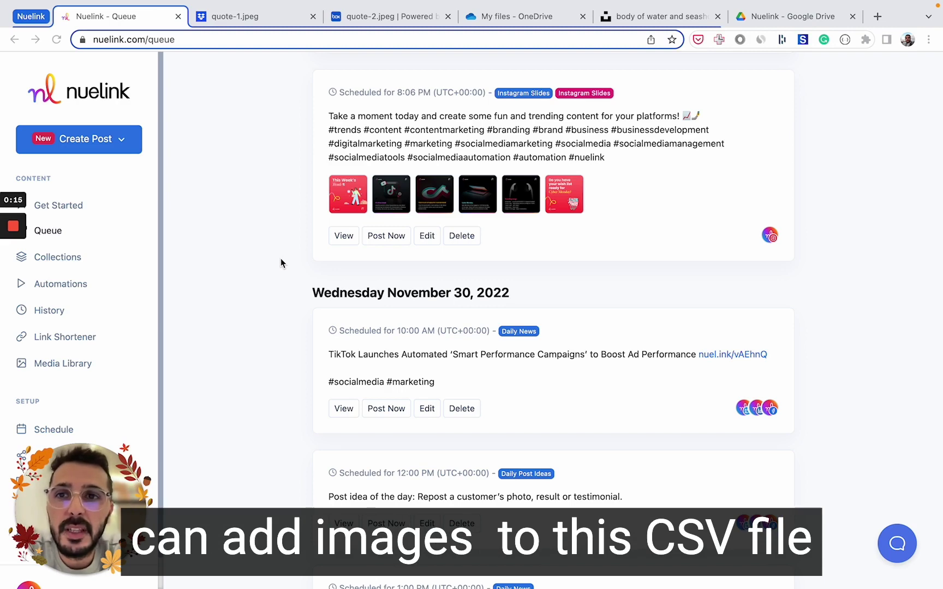
Preview the quote images in Dropbox, Box, OneDrive and Unsplash, then open Nuelink's Collections page
{"action": "left_click", "coordinate": [279, 17]}
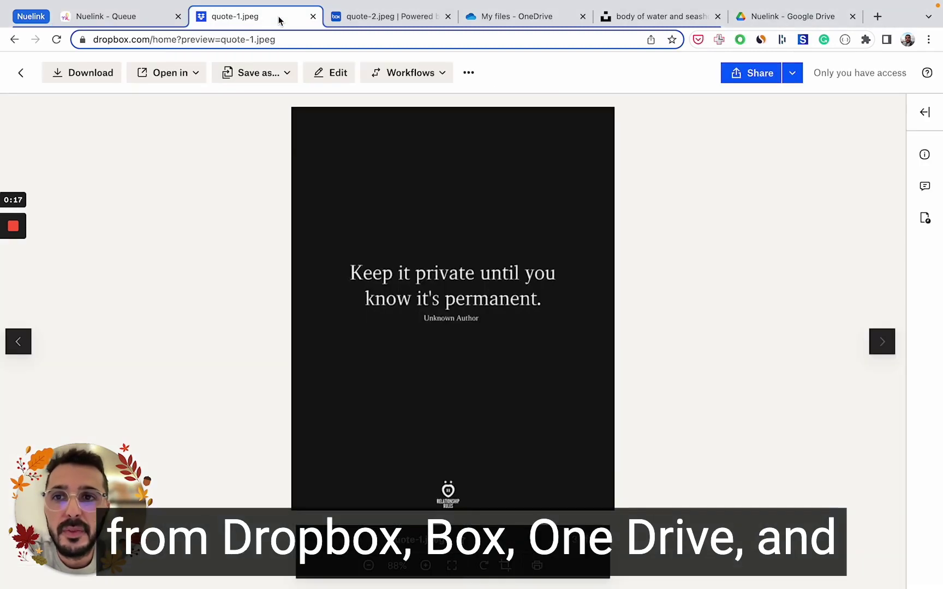
{"action": "left_click", "coordinate": [364, 18]}
{"action": "left_click", "coordinate": [515, 16]}
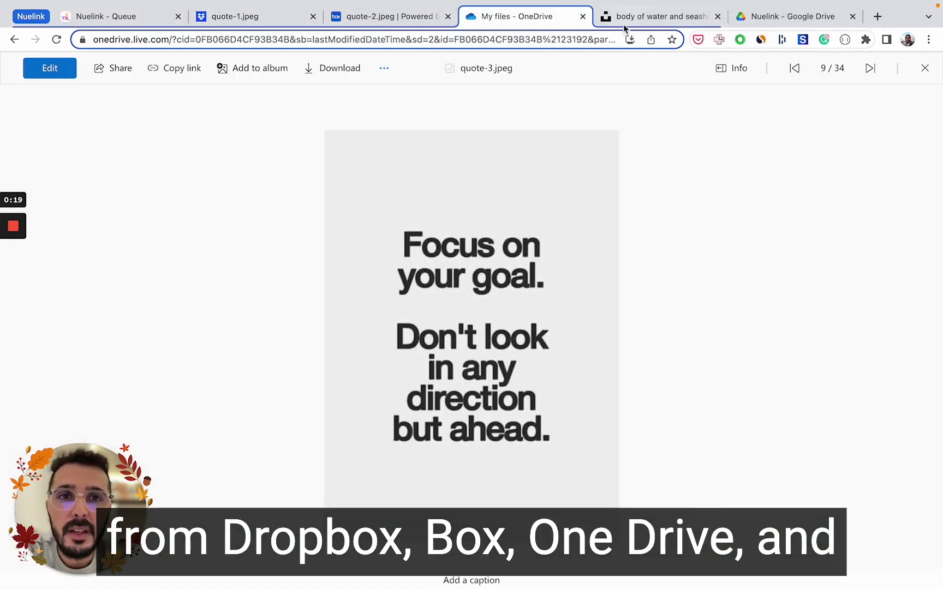
{"action": "left_click", "coordinate": [631, 17]}
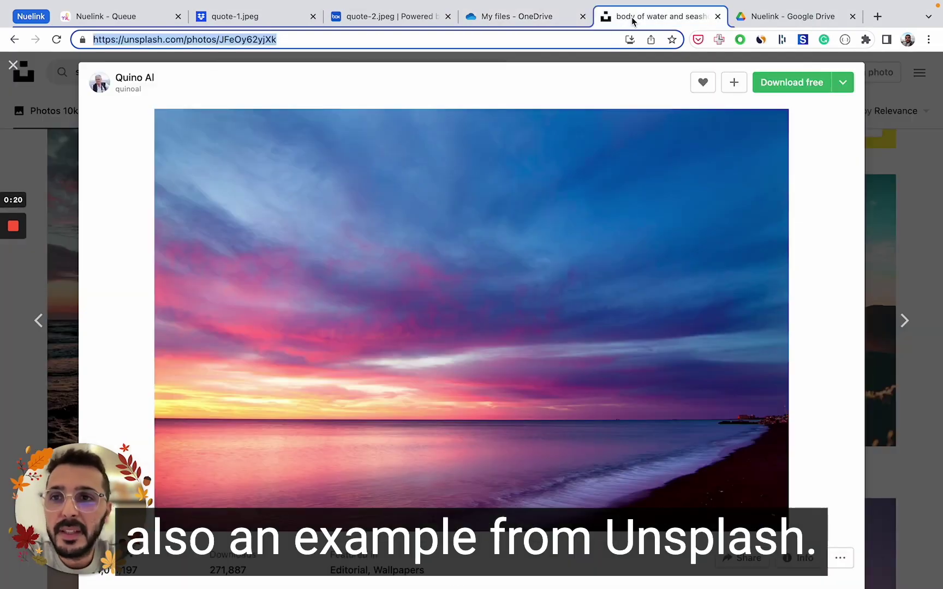
{"action": "left_click", "coordinate": [138, 21]}
{"action": "left_click", "coordinate": [74, 258]}
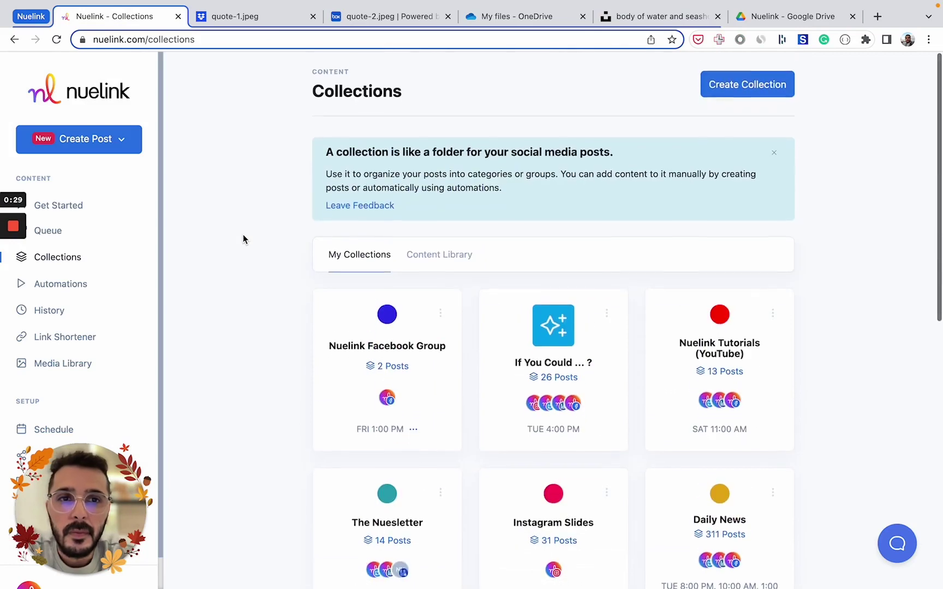
Create the 'Bulk Upload (CSV)' Instagram collection posting Fridays at 5:30 PM on Evergreen repeat
{"action": "left_click", "coordinate": [734, 84]}
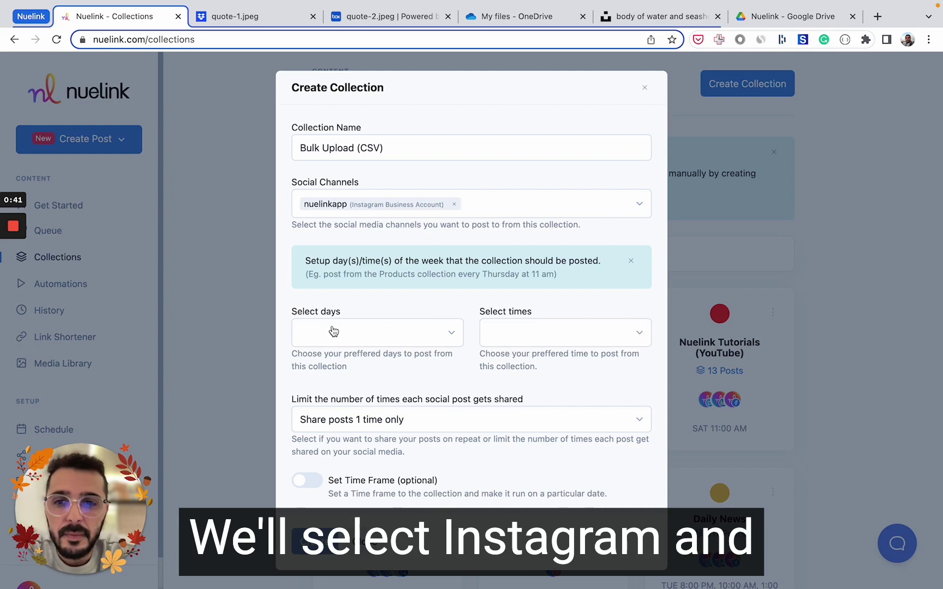
{"action": "left_click", "coordinate": [333, 332]}
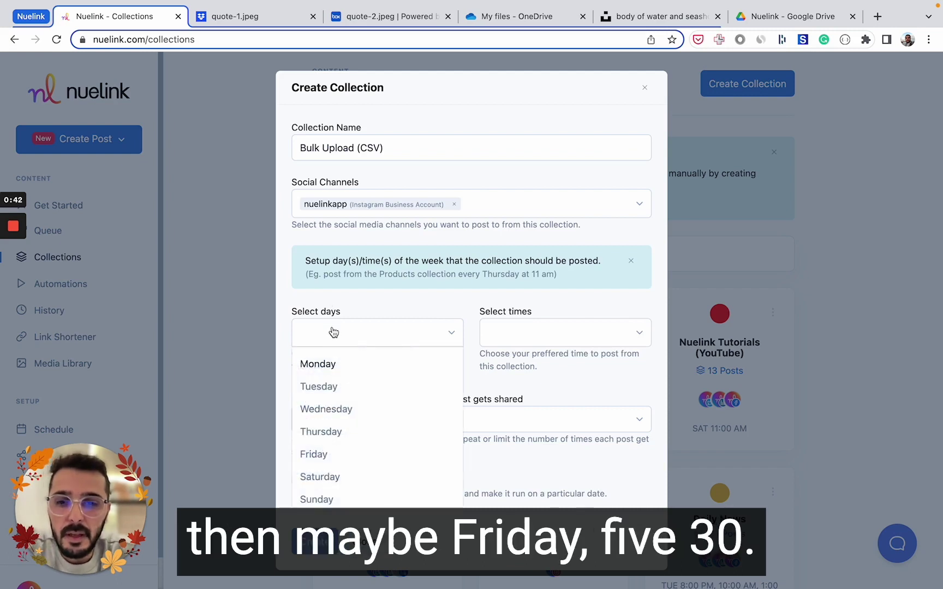
{"action": "left_click", "coordinate": [346, 455]}
{"action": "left_click", "coordinate": [548, 346]}
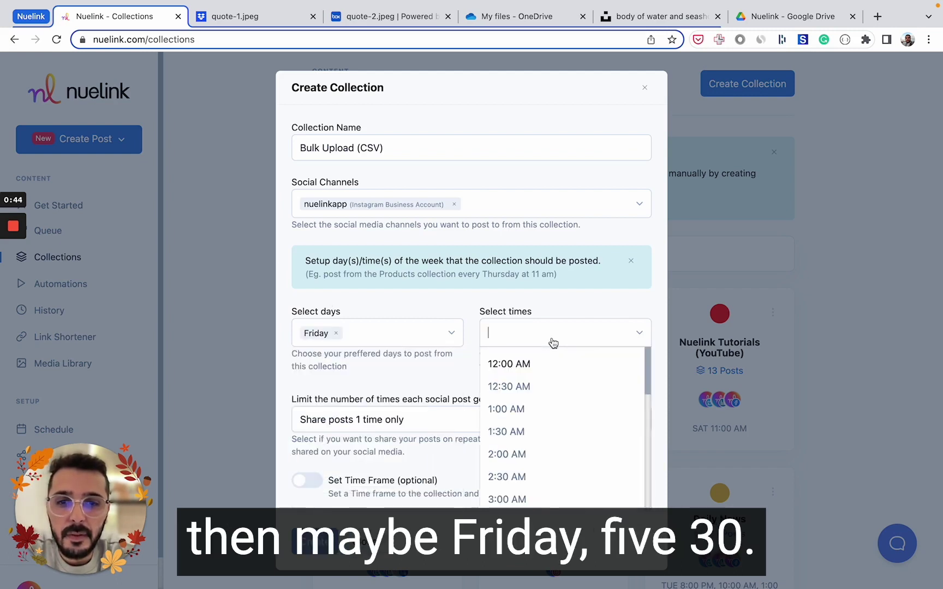
{"action": "type", "text": "5"}
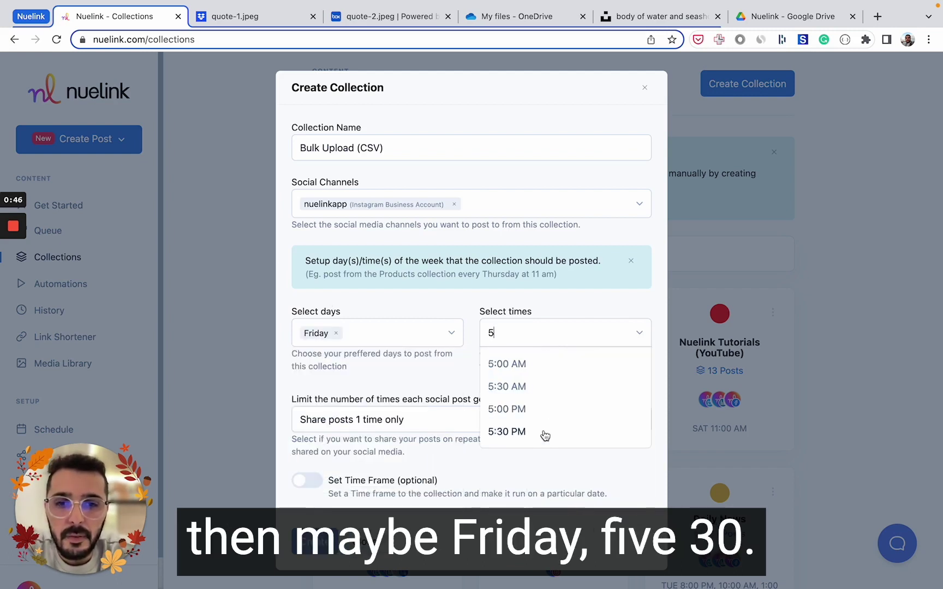
{"action": "left_click", "coordinate": [543, 434]}
{"action": "left_click", "coordinate": [446, 396]}
{"action": "left_click", "coordinate": [434, 419]}
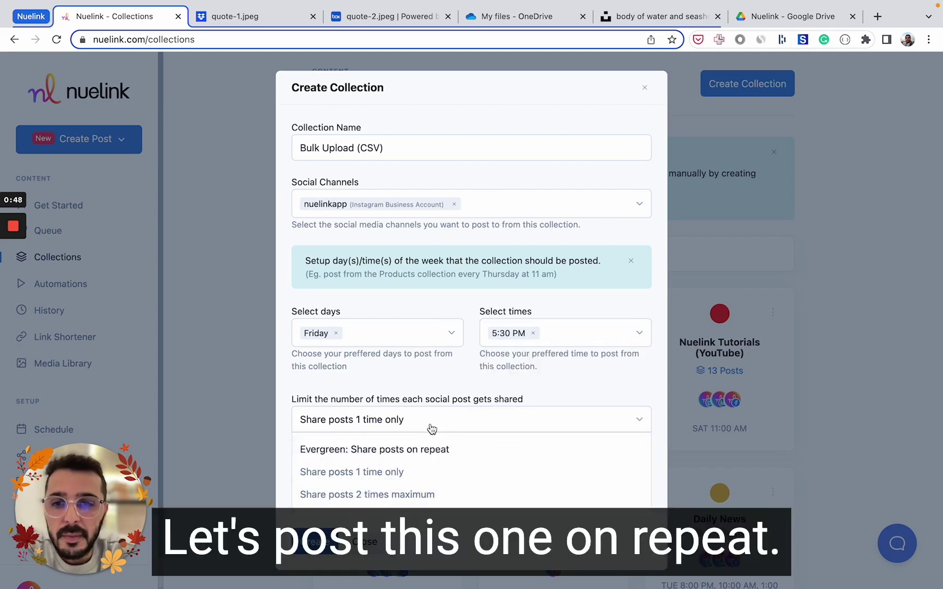
{"action": "left_click", "coordinate": [421, 449]}
{"action": "scroll", "coordinate": [430, 382], "scroll_direction": "down", "scroll_amount": 4}
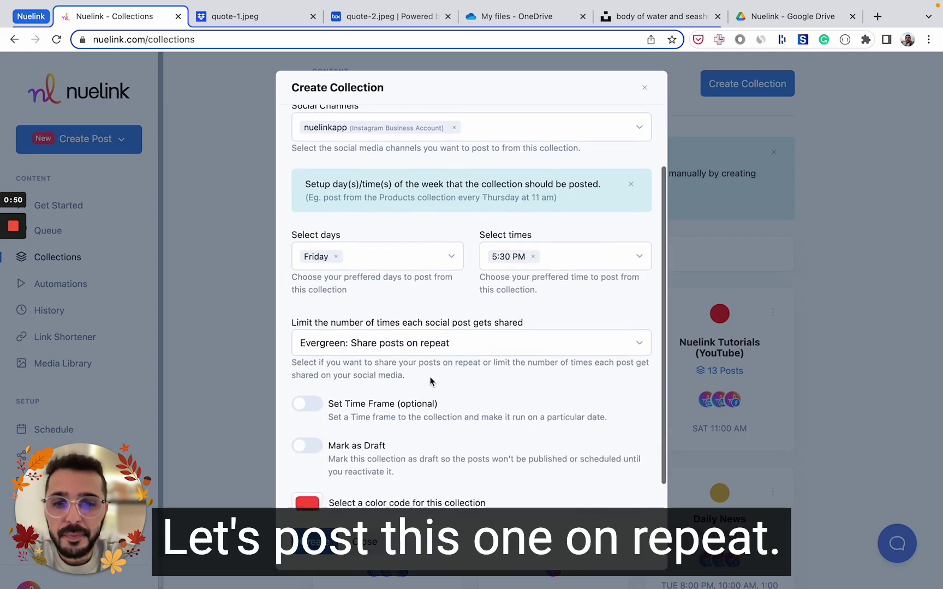
{"action": "left_click", "coordinate": [314, 542]}
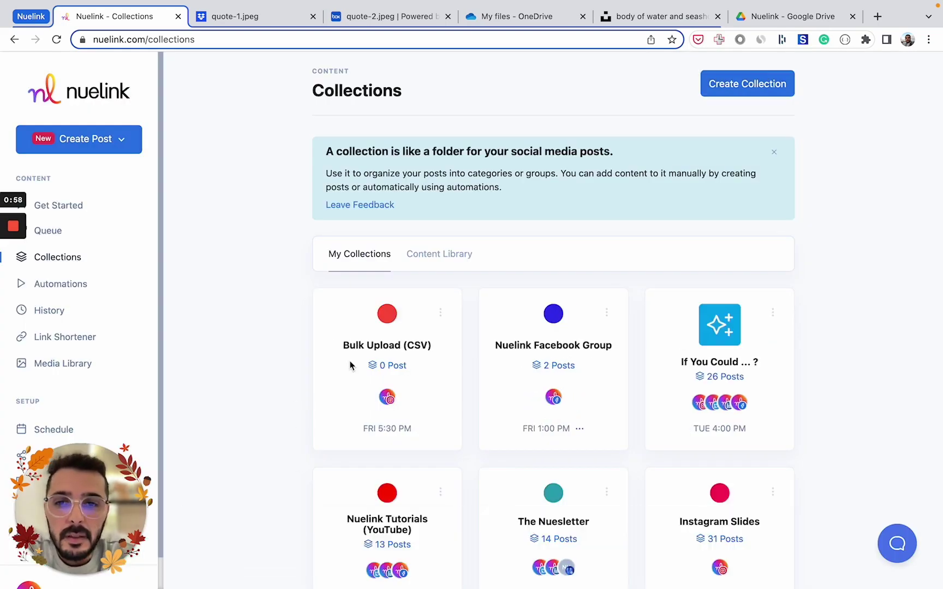
In Bulk Upload (CSV), start a Bulk Import (CSV) post and download the example CSV
{"action": "left_click", "coordinate": [373, 349]}
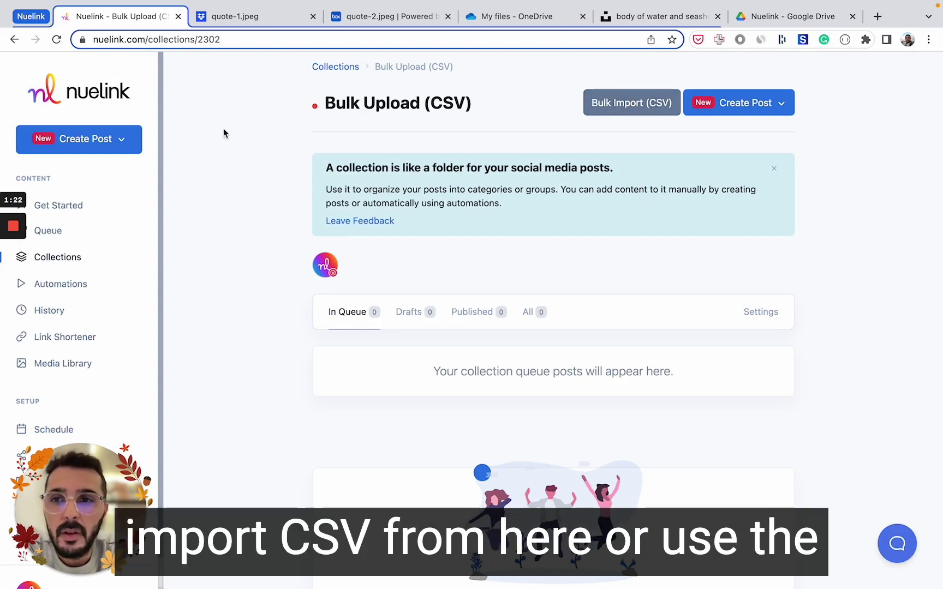
{"action": "left_click", "coordinate": [116, 140]}
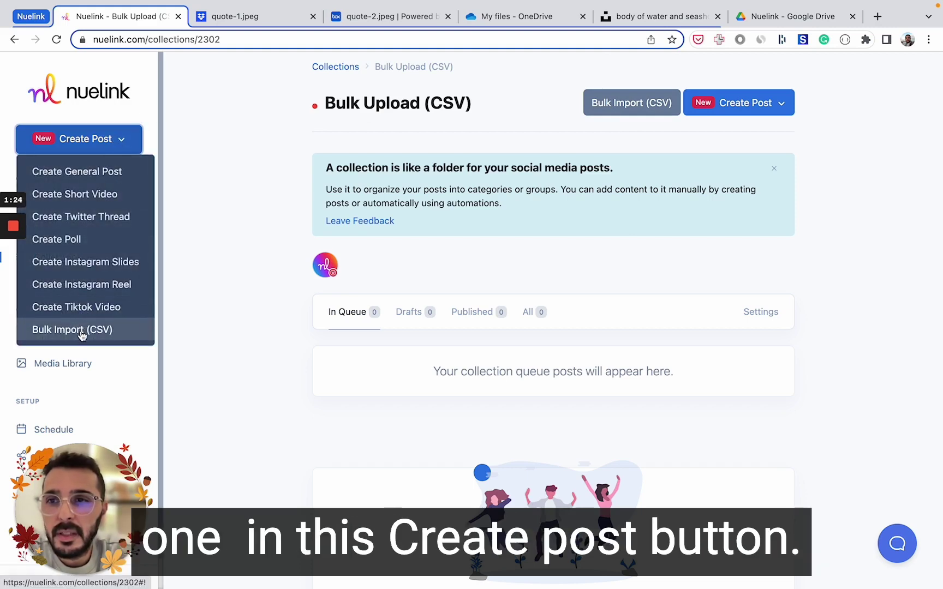
{"action": "left_click", "coordinate": [633, 105]}
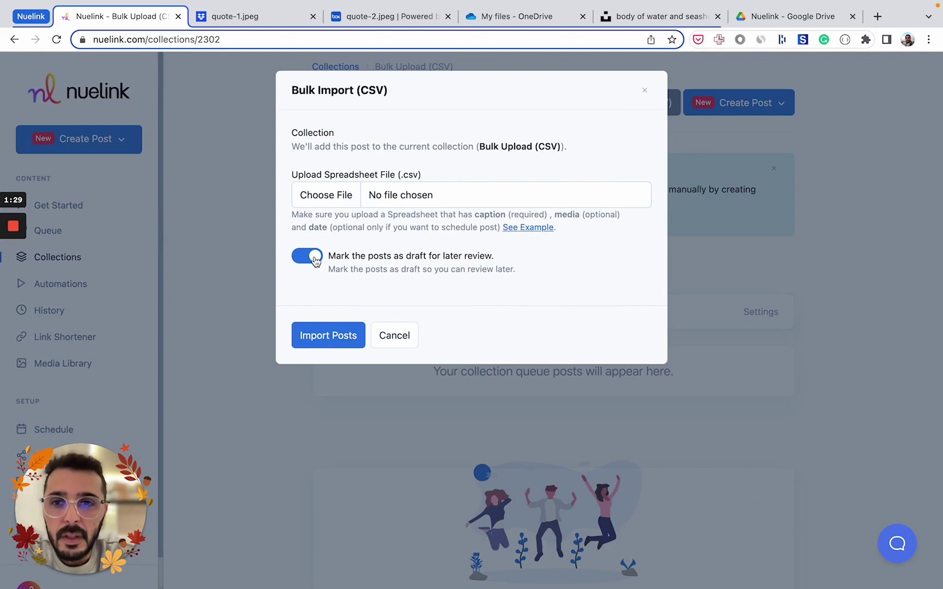
{"action": "mouse_move", "coordinate": [528, 227]}
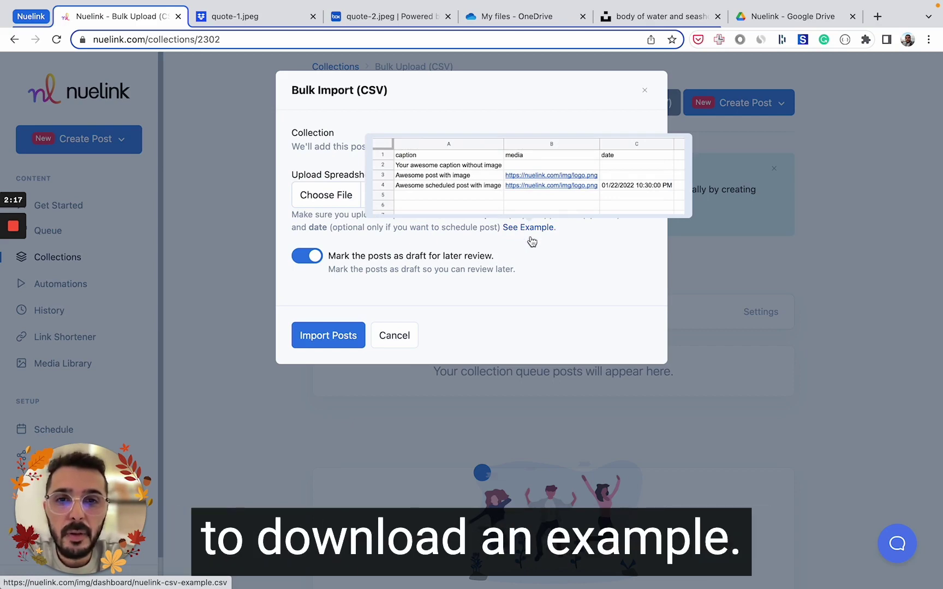
{"action": "left_click", "coordinate": [513, 233]}
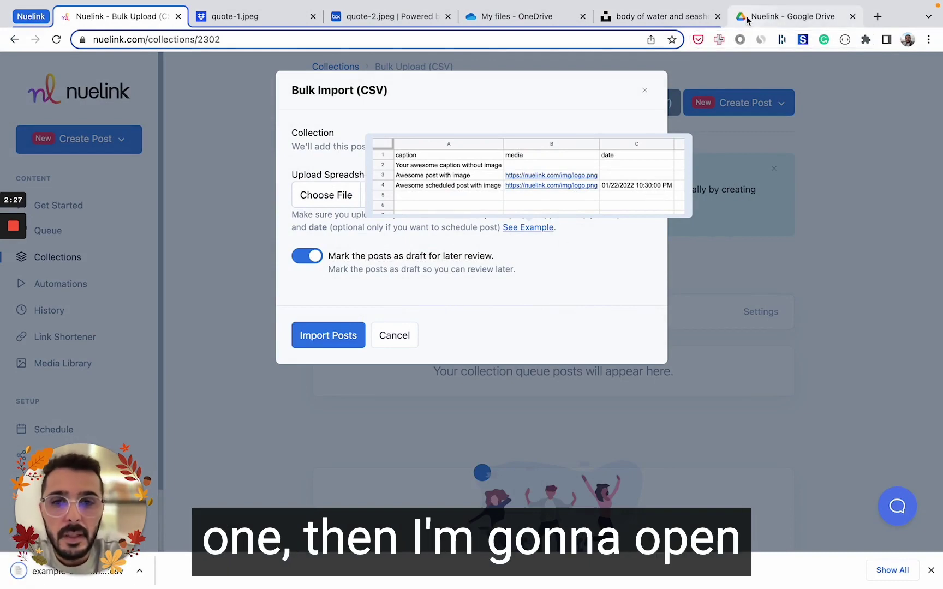
Close the Google Drive tab and autofit columns A and B of example-bulk-import
{"action": "left_click", "coordinate": [738, 21]}
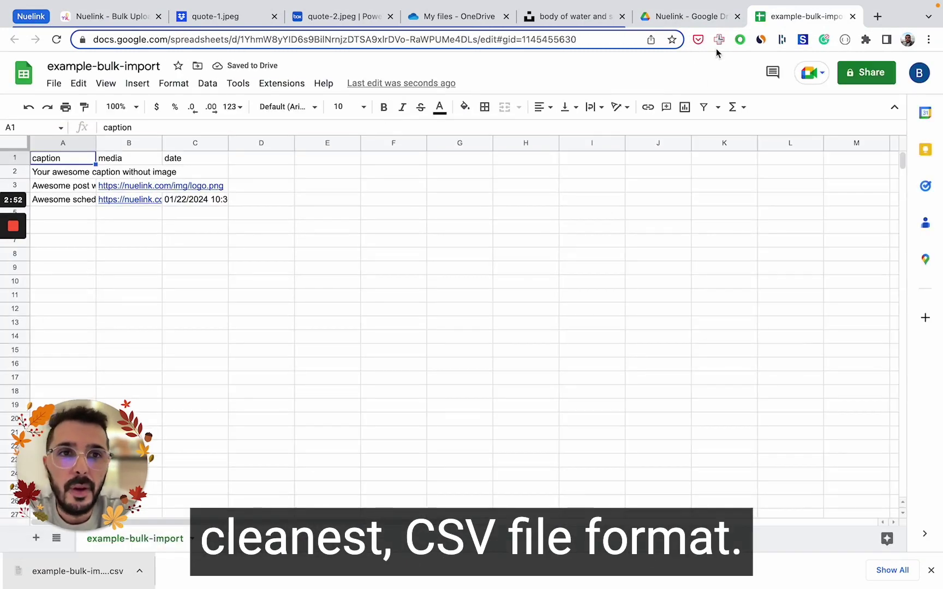
{"action": "left_click", "coordinate": [737, 16]}
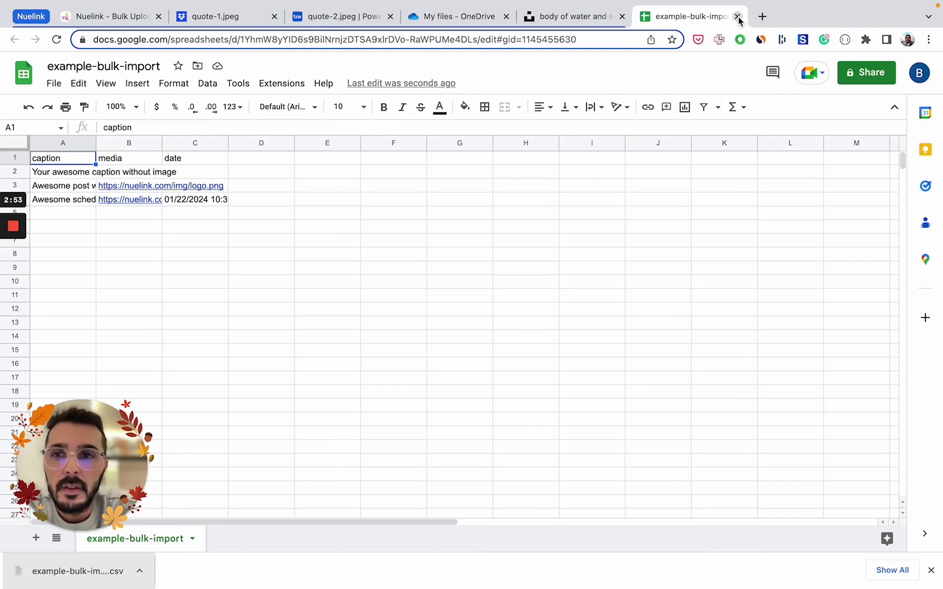
{"action": "double_click", "coordinate": [95, 144]}
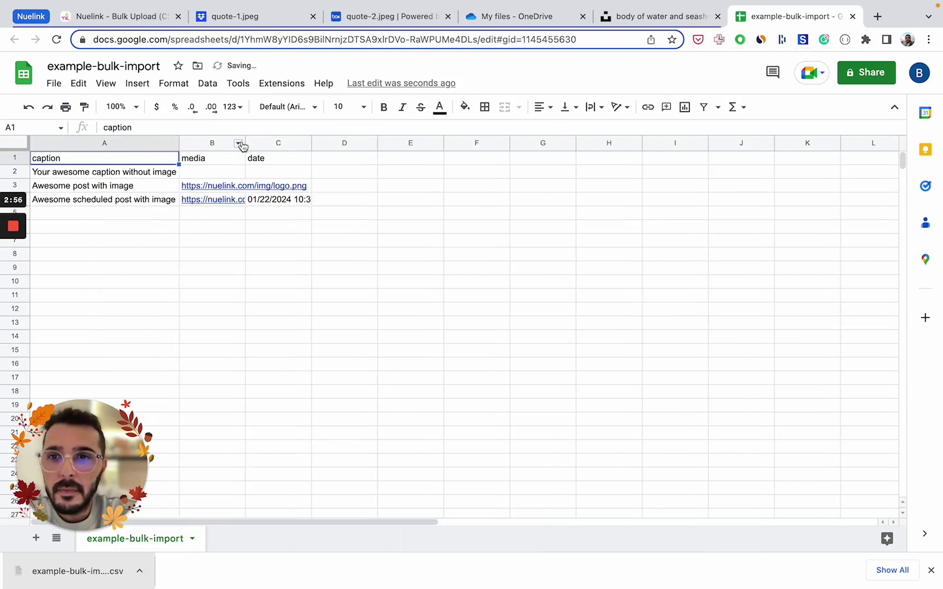
{"action": "double_click", "coordinate": [245, 143]}
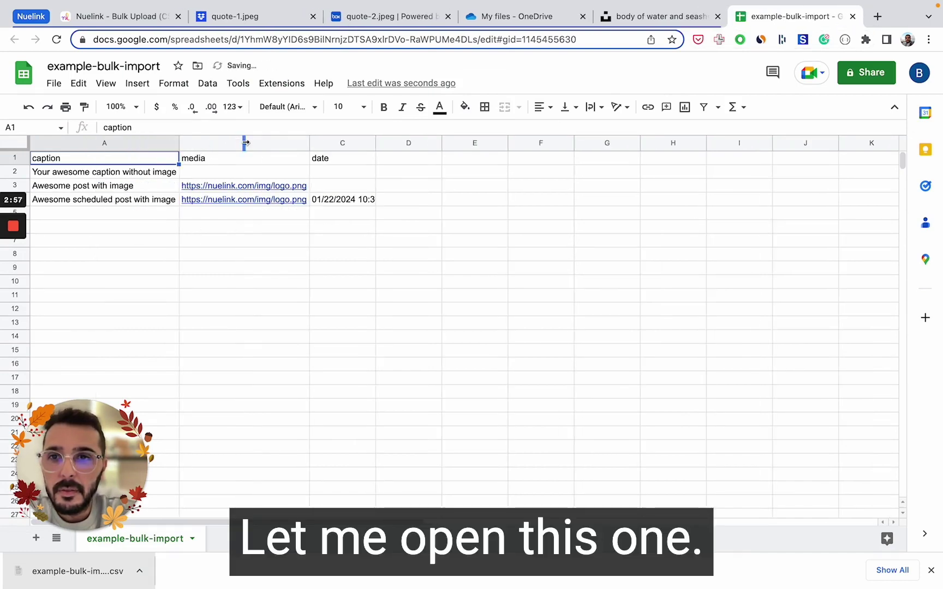
{"action": "left_click", "coordinate": [258, 321]}
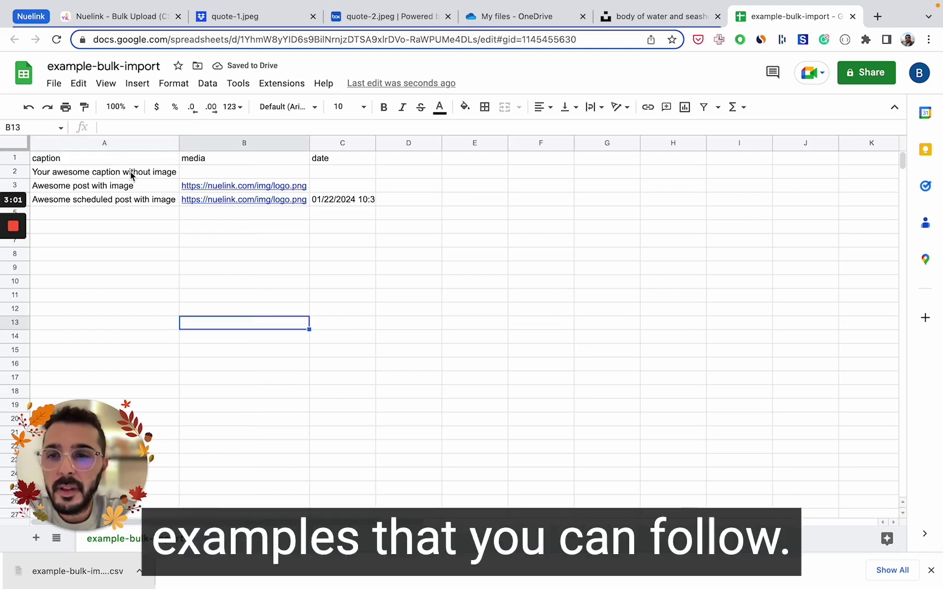
Review the sample posts' captions, media cells and scheduled date in the sheet
{"action": "left_click", "coordinate": [68, 178]}
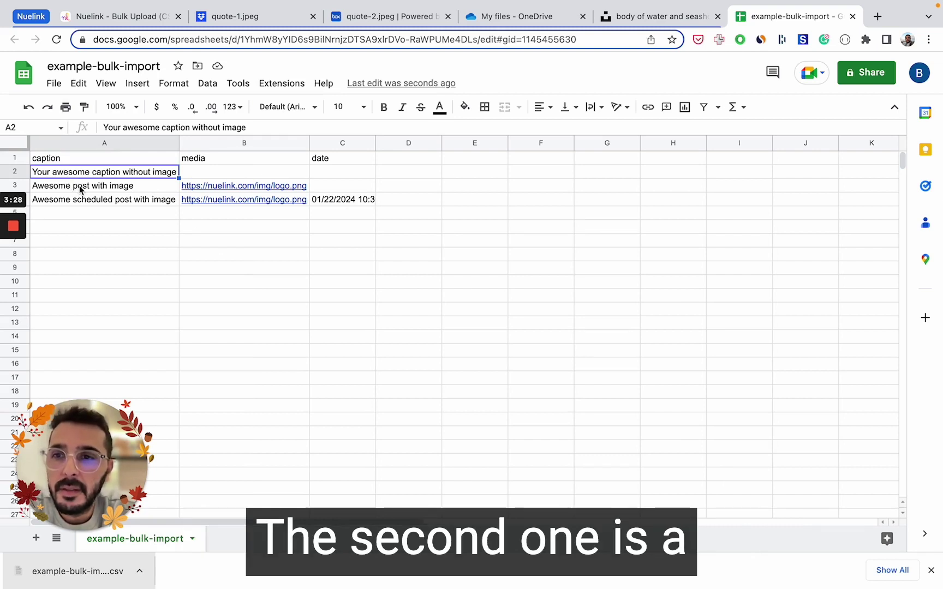
{"action": "left_click", "coordinate": [80, 189]}
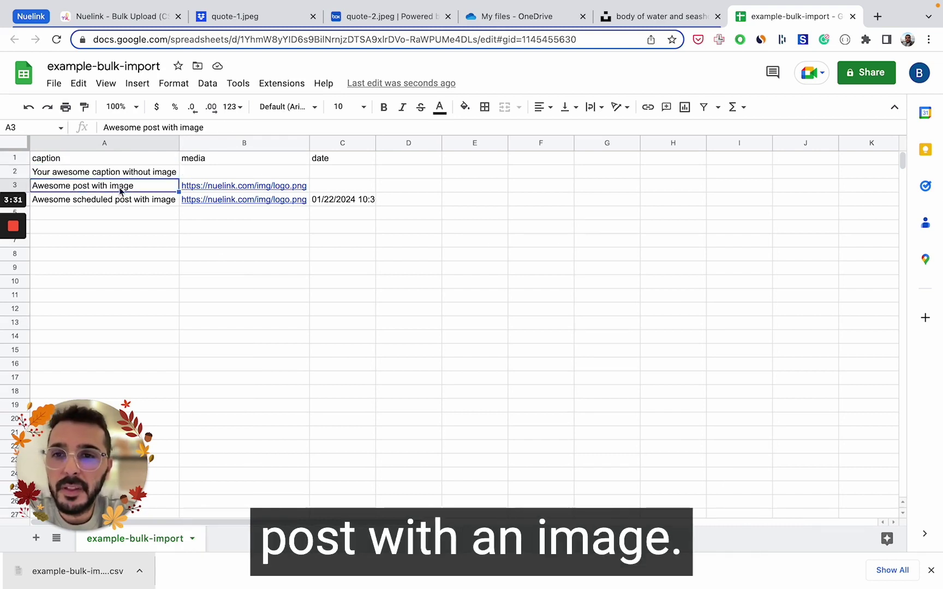
{"action": "mouse_move", "coordinate": [244, 186]}
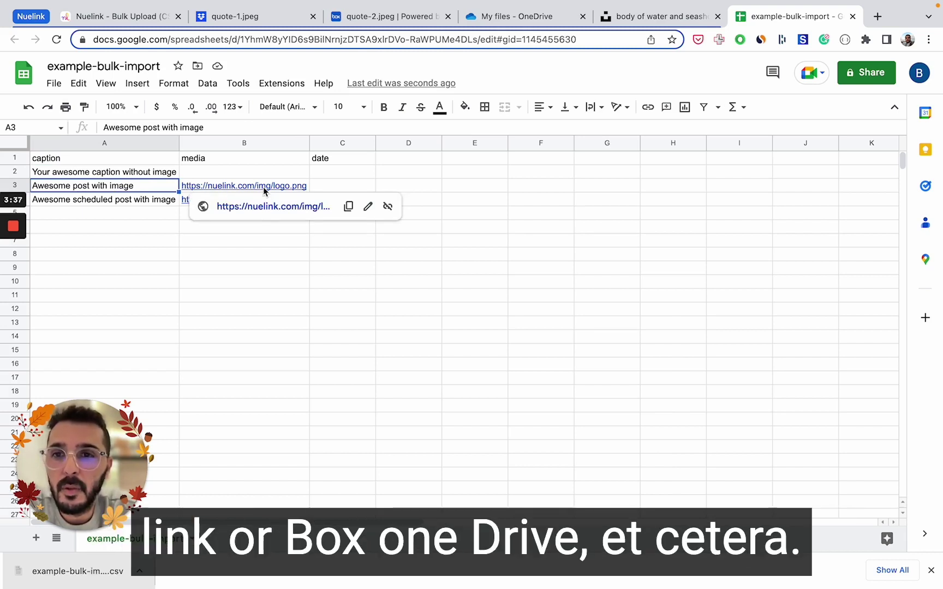
{"action": "left_click", "coordinate": [263, 174]}
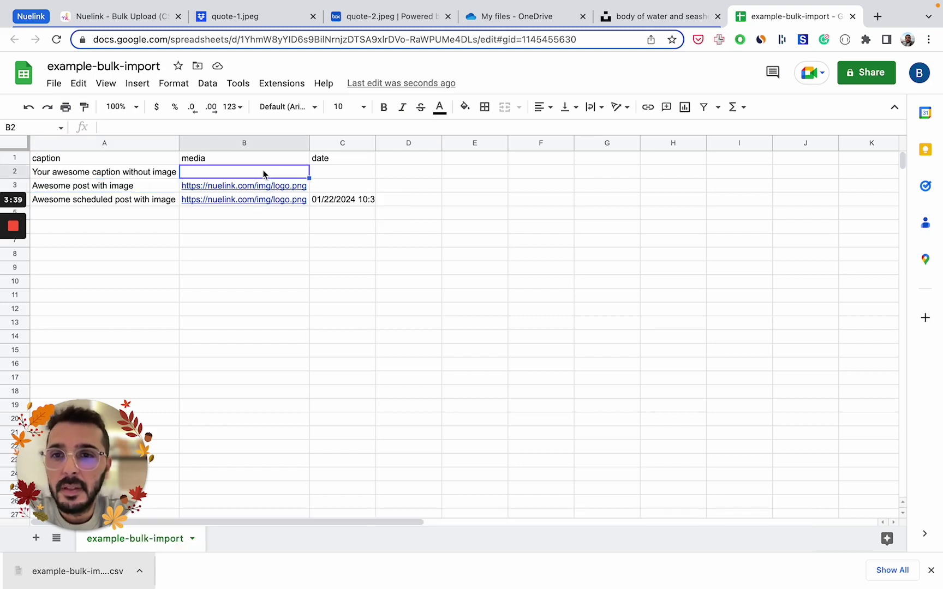
{"action": "left_click", "coordinate": [140, 202]}
{"action": "left_click", "coordinate": [354, 199]}
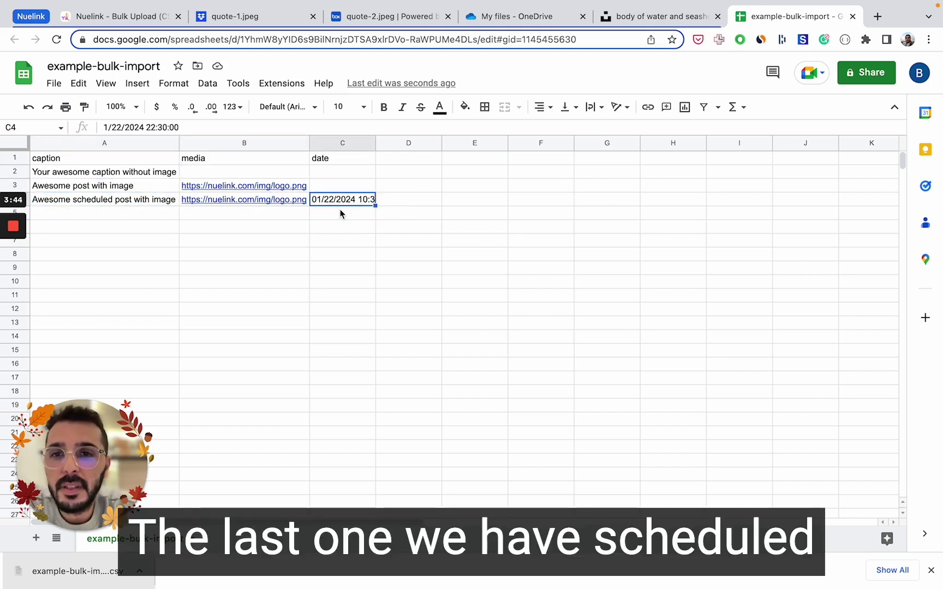
Autofit column C and clear the sample rows A2:D5
{"action": "double_click", "coordinate": [376, 143]}
{"action": "left_click", "coordinate": [349, 226]}
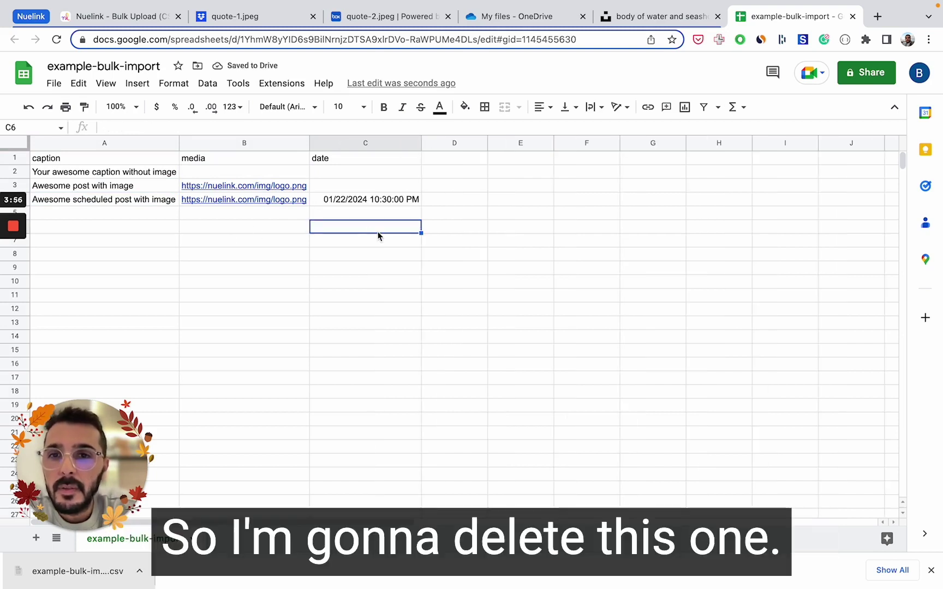
{"action": "left_click_drag", "start_coordinate": [435, 214], "coordinate": [91, 174]}
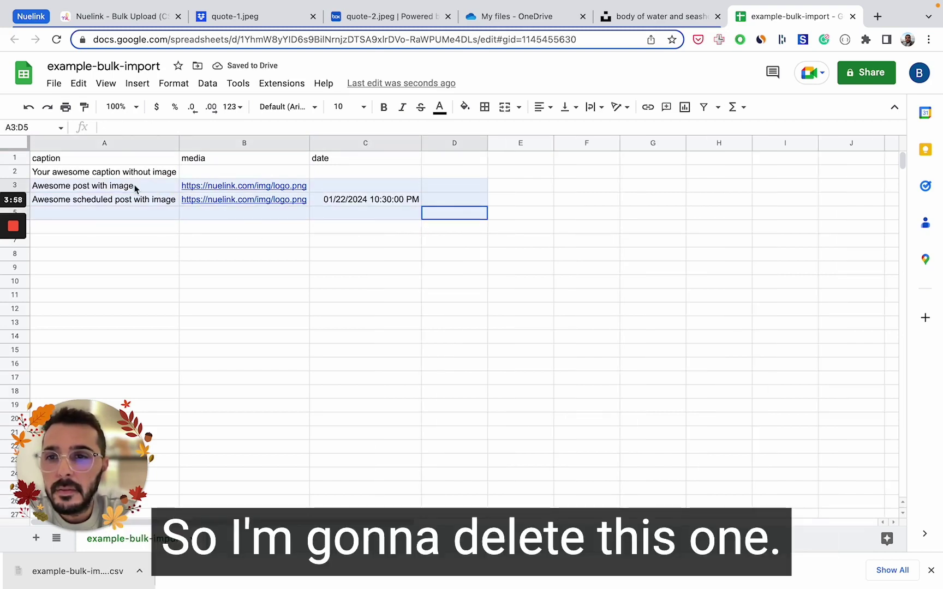
{"action": "key", "text": "Delete"}
{"action": "left_click", "coordinate": [213, 269]}
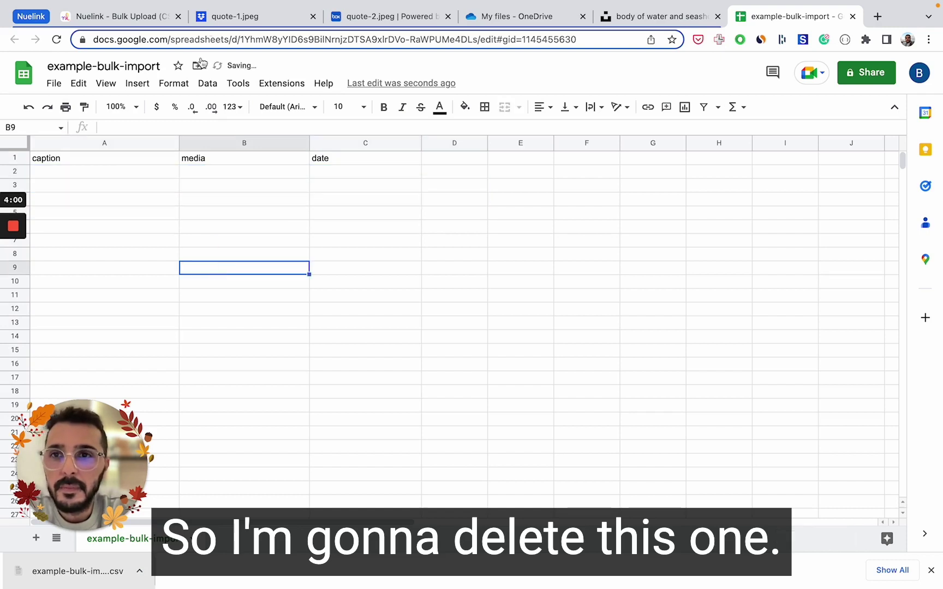
Copy Dropbox's view link for quote-1.jpeg and paste it into cell B2
{"action": "left_click", "coordinate": [212, 20]}
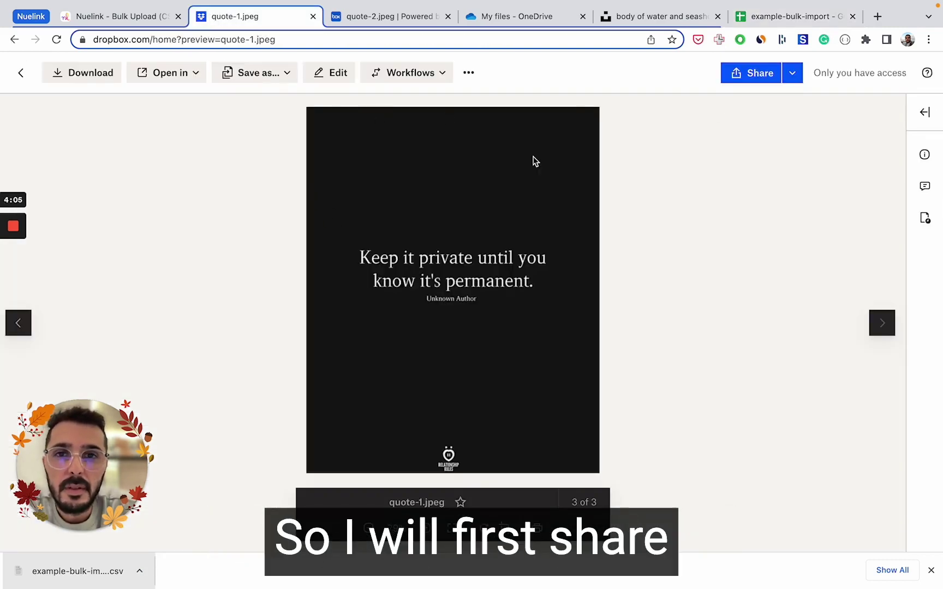
{"action": "left_click", "coordinate": [751, 76]}
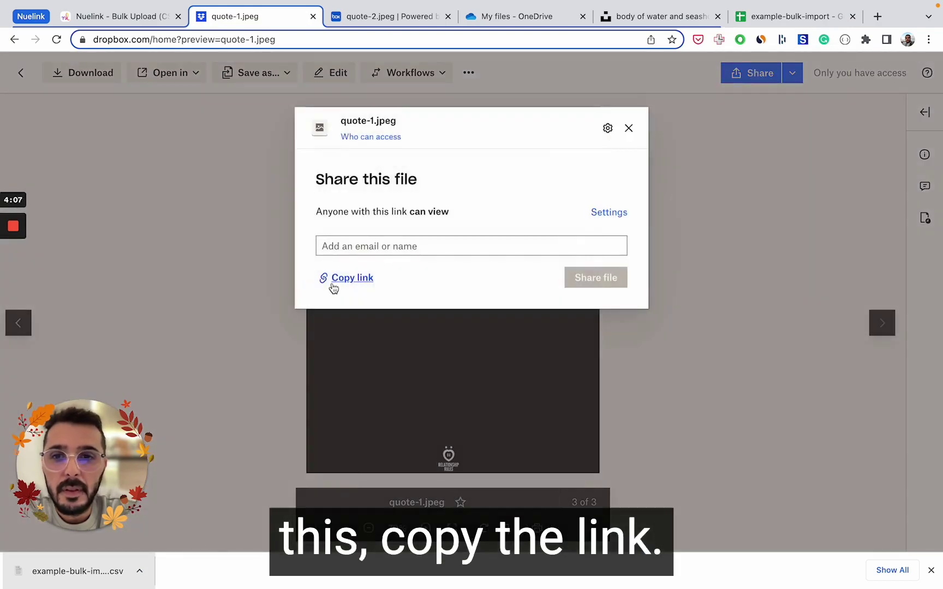
{"action": "left_click", "coordinate": [352, 279]}
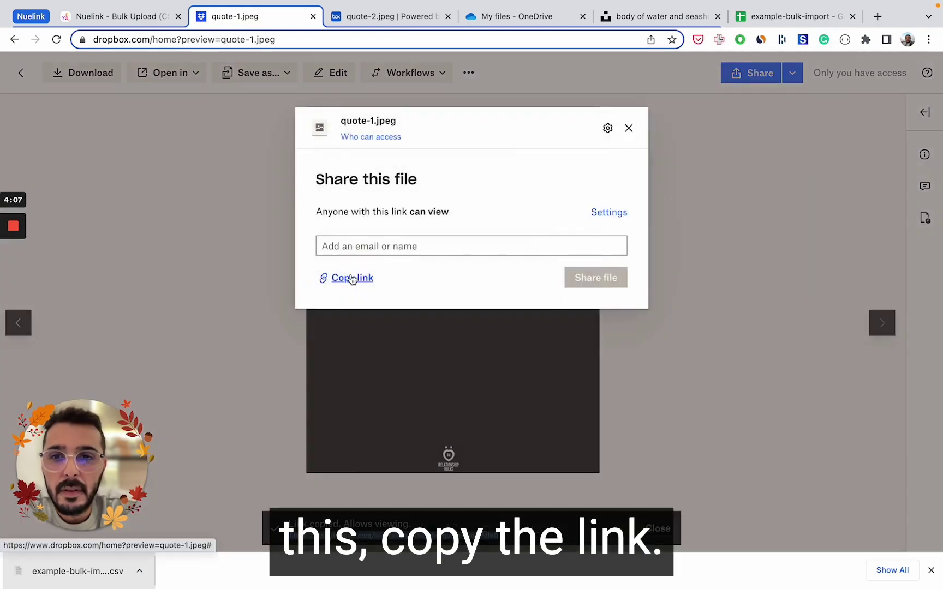
{"action": "left_click", "coordinate": [769, 21]}
{"action": "left_click", "coordinate": [243, 207]}
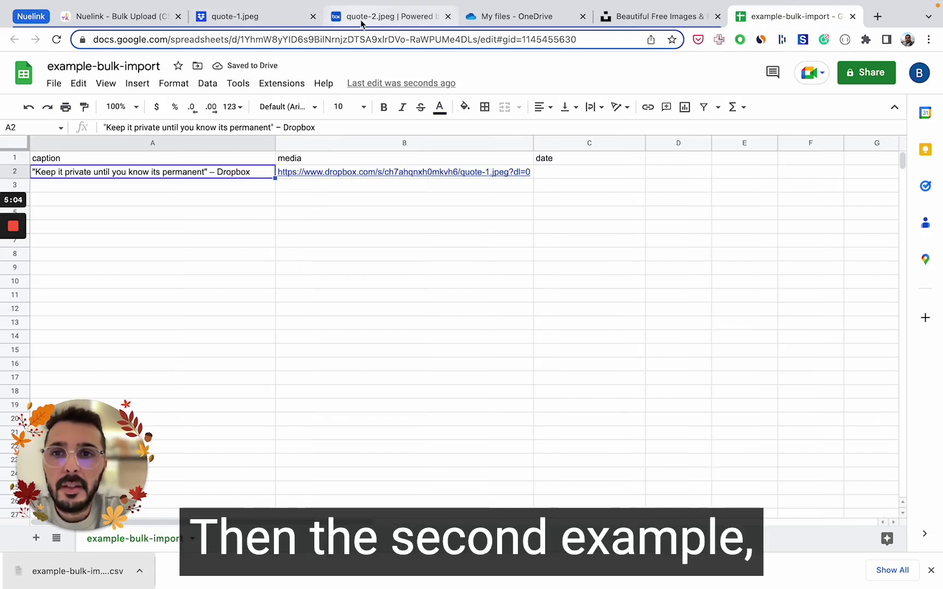
Copy a public shared link for quote-2.jpeg from Box
{"action": "left_click", "coordinate": [362, 20]}
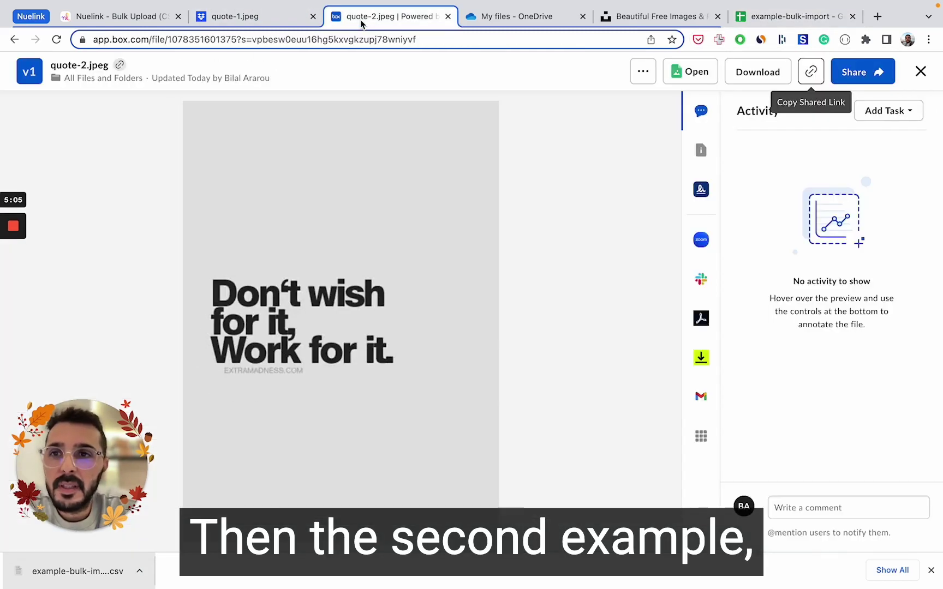
{"action": "left_click", "coordinate": [124, 40]}
{"action": "left_click_drag", "start_coordinate": [123, 40], "coordinate": [123, 41]}
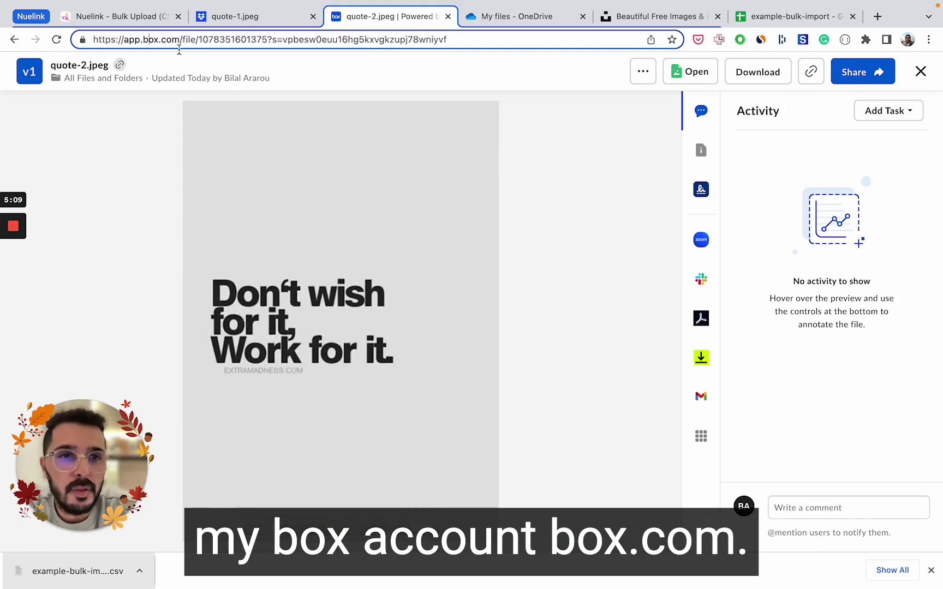
{"action": "left_click", "coordinate": [812, 73]}
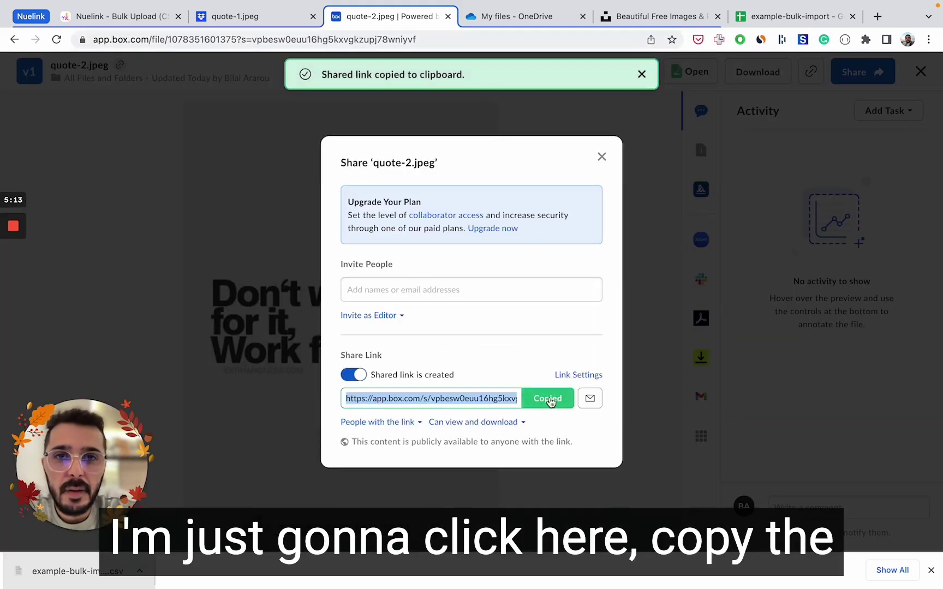
Paste the Box quote-2.jpeg link into cell B3 and close Box's sharing dialog
{"action": "left_click", "coordinate": [786, 16]}
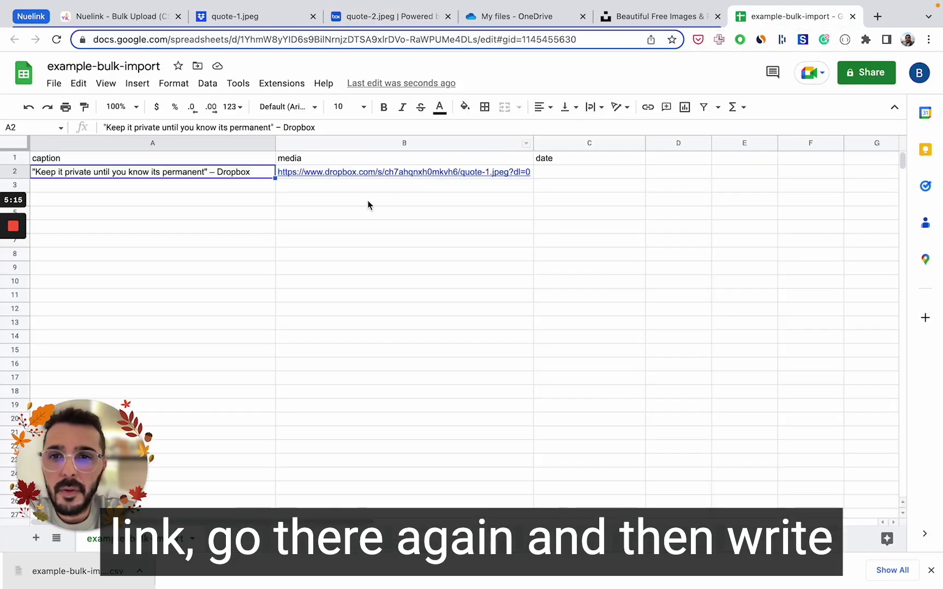
{"action": "left_click", "coordinate": [378, 187]}
{"action": "key", "text": "ctrl+v"}
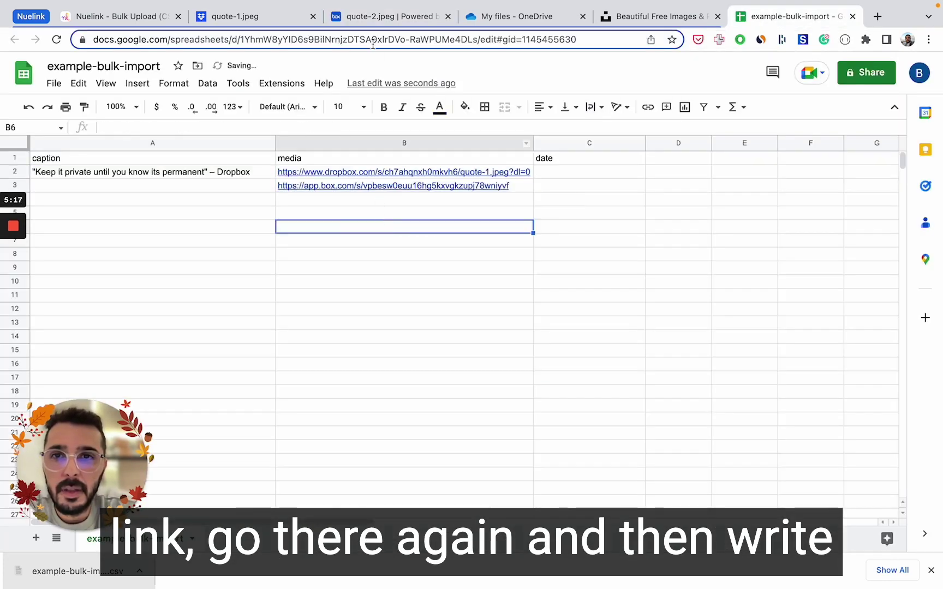
{"action": "left_click", "coordinate": [389, 16]}
{"action": "left_click", "coordinate": [603, 157]}
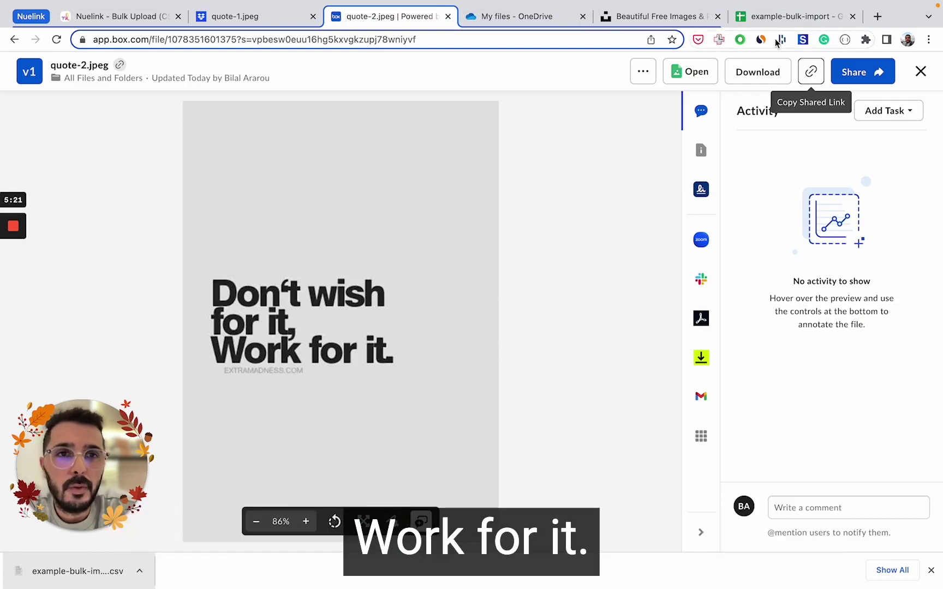
{"action": "left_click", "coordinate": [786, 16]}
{"action": "left_click", "coordinate": [499, 18]}
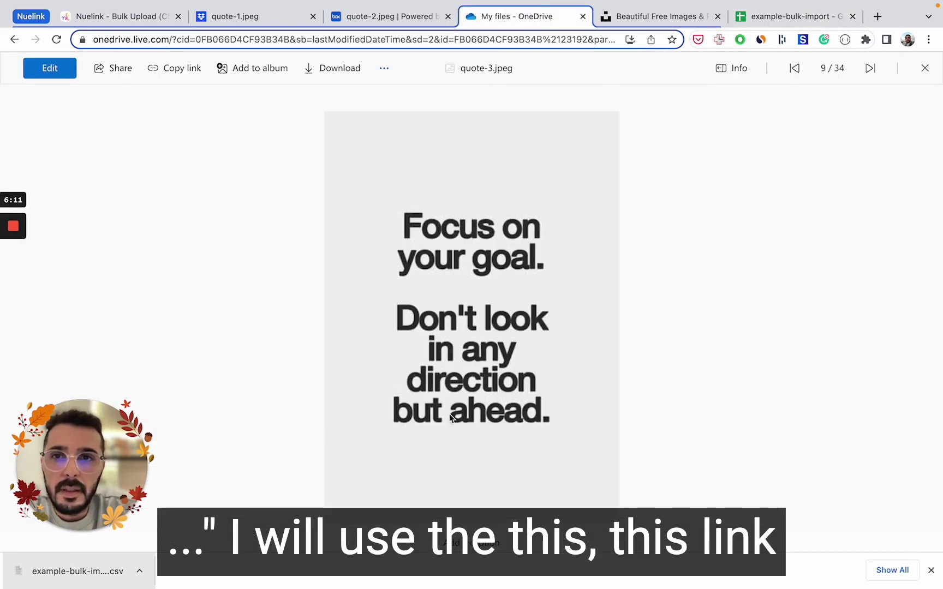
Copy a OneDrive link for quote-3.jpeg and paste it into cell B4
{"action": "left_click", "coordinate": [167, 73]}
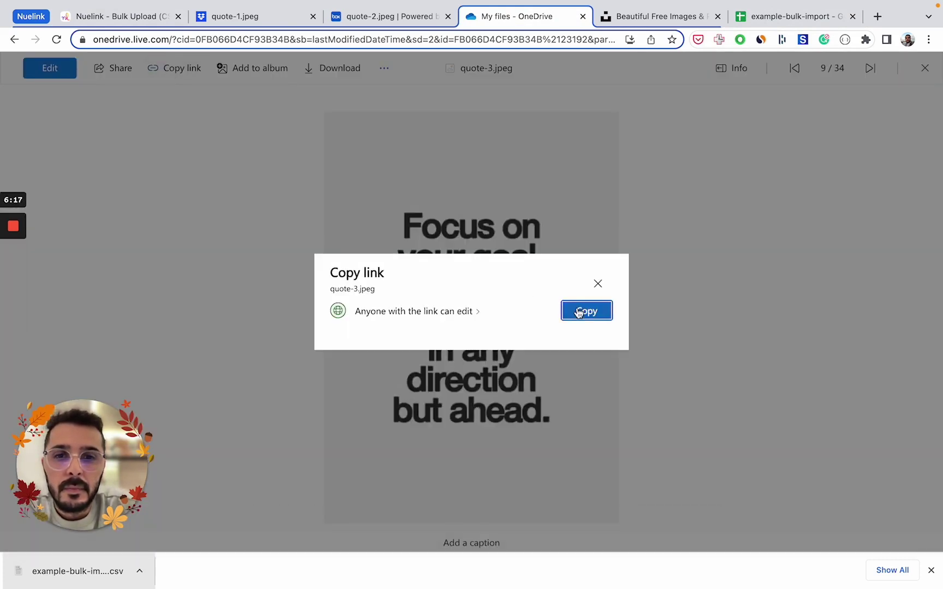
{"action": "left_click", "coordinate": [579, 313]}
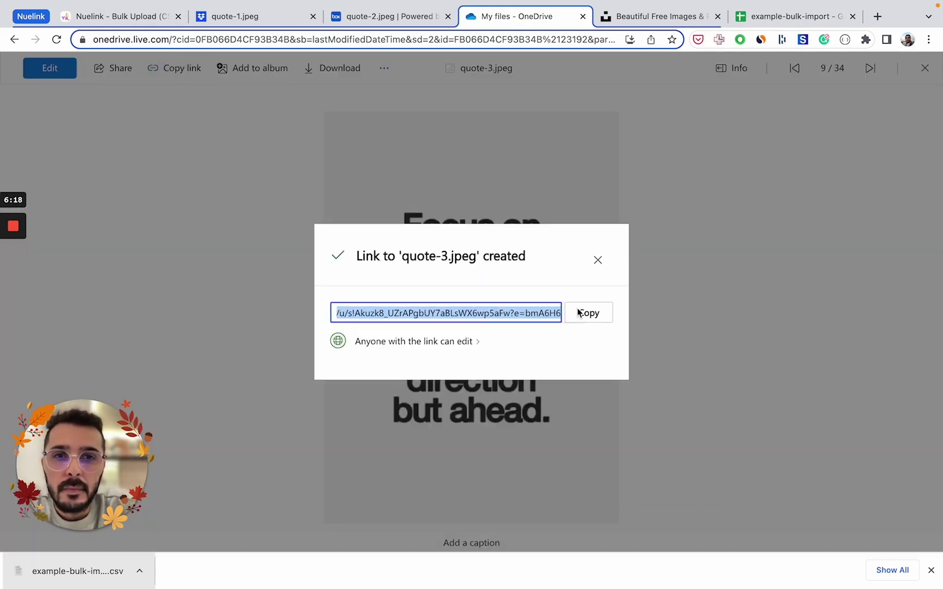
{"action": "left_click", "coordinate": [767, 21]}
{"action": "double_click", "coordinate": [380, 200]}
{"action": "key", "text": "ctrl+v"}
{"action": "left_click", "coordinate": [381, 232]}
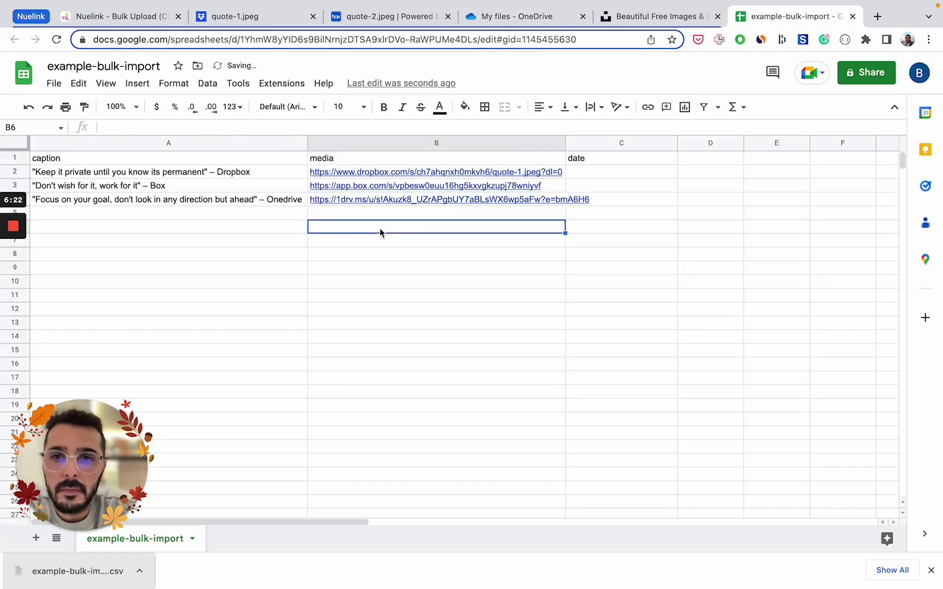
{"action": "left_click", "coordinate": [559, 143]}
{"action": "key", "text": "ctrl+shift+Tab"}
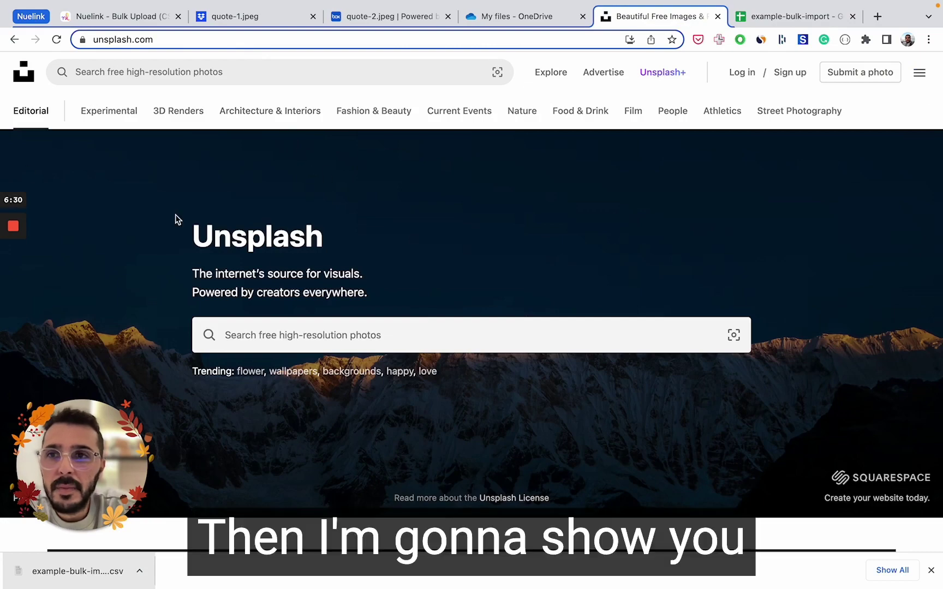
Search Unsplash for 'Sunset' and open the sunset seashore photo
{"action": "left_click", "coordinate": [149, 72]}
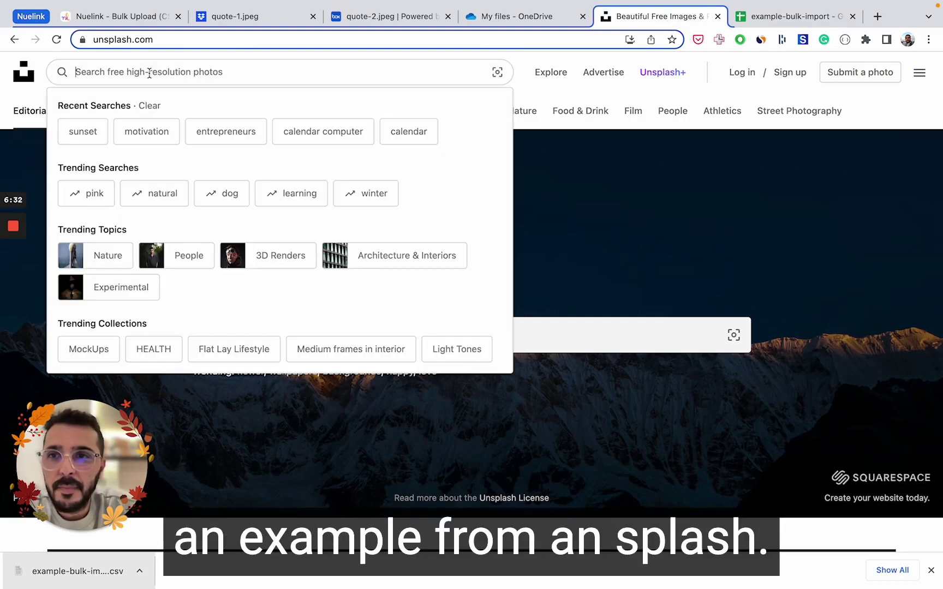
{"action": "type", "text": "Sunset"}
{"action": "left_click", "coordinate": [125, 109]}
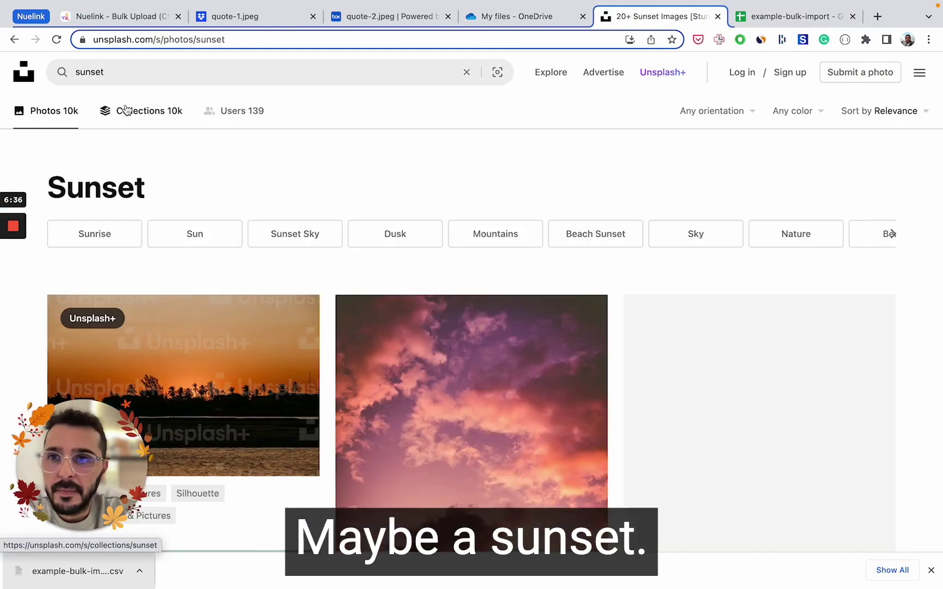
{"action": "scroll", "coordinate": [243, 198], "scroll_direction": "down", "scroll_amount": 10}
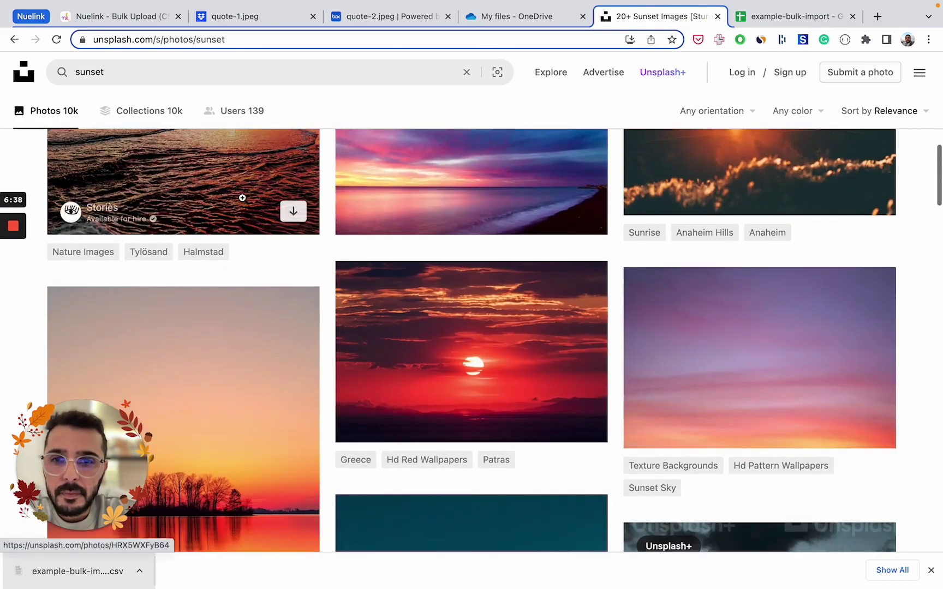
{"action": "left_click", "coordinate": [397, 190]}
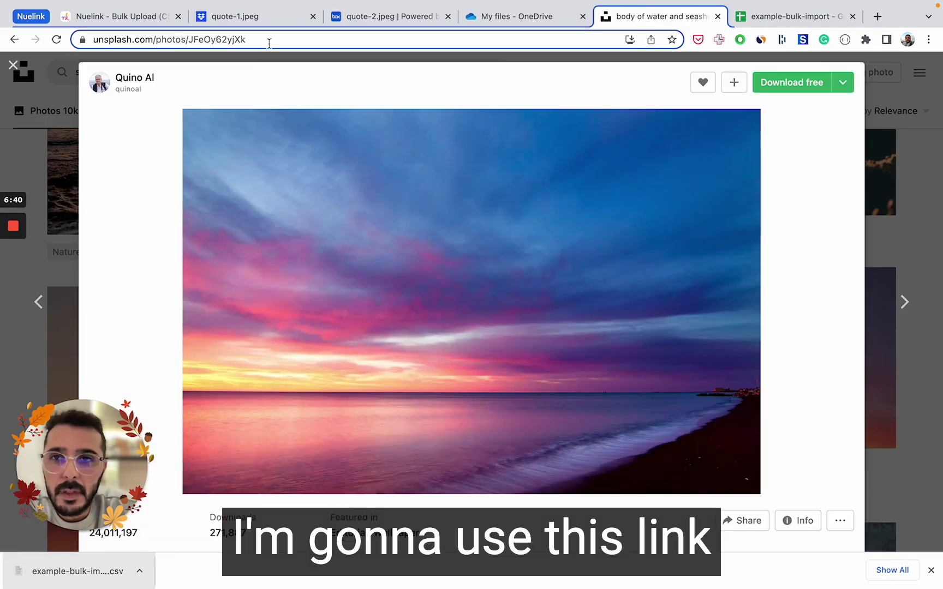
Paste the photo's URL into B5, then select its 'Playa De Huelin, Málaga, Spain' location
{"action": "left_click", "coordinate": [271, 42]}
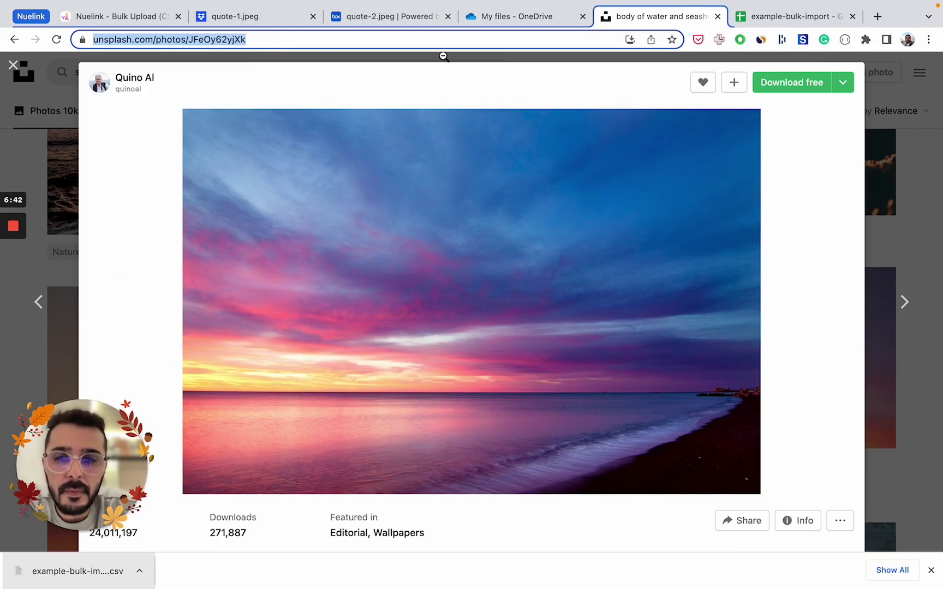
{"action": "left_click", "coordinate": [756, 17]}
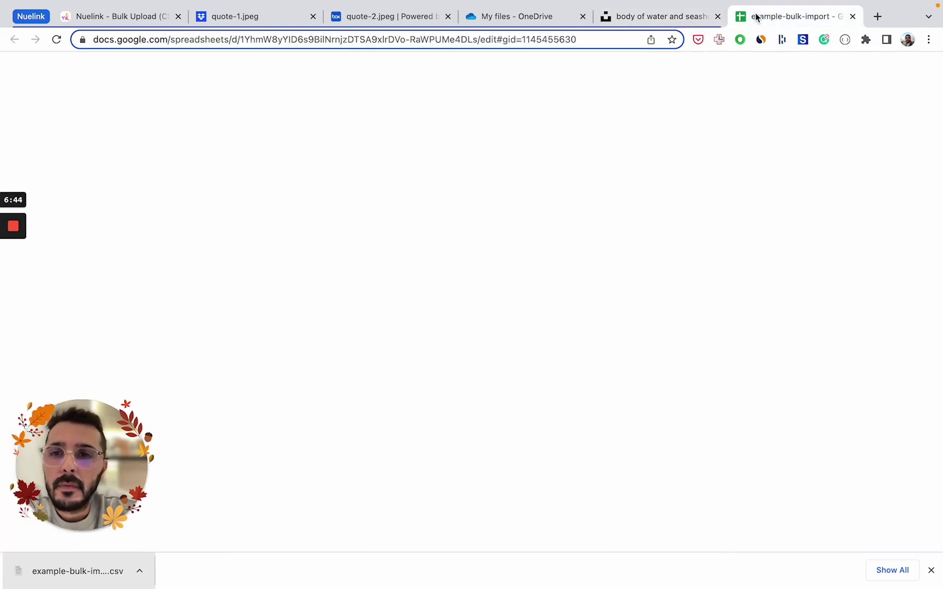
{"action": "left_click", "coordinate": [383, 213]}
{"action": "key", "text": "ctrl+v"}
{"action": "left_click", "coordinate": [383, 245]}
{"action": "left_click", "coordinate": [633, 20]}
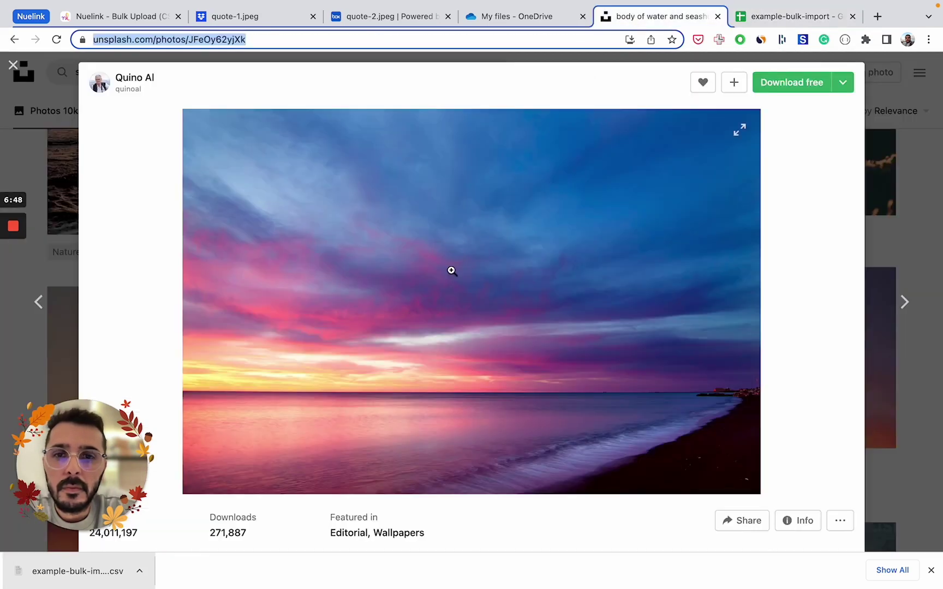
{"action": "scroll", "coordinate": [451, 278], "scroll_direction": "down", "scroll_amount": 3}
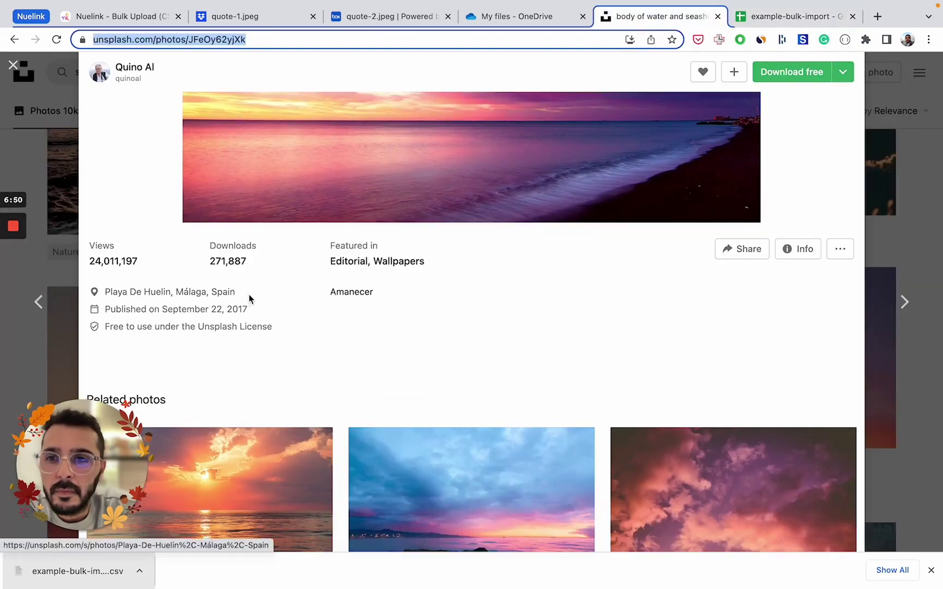
{"action": "left_click_drag", "start_coordinate": [240, 293], "coordinate": [111, 289]}
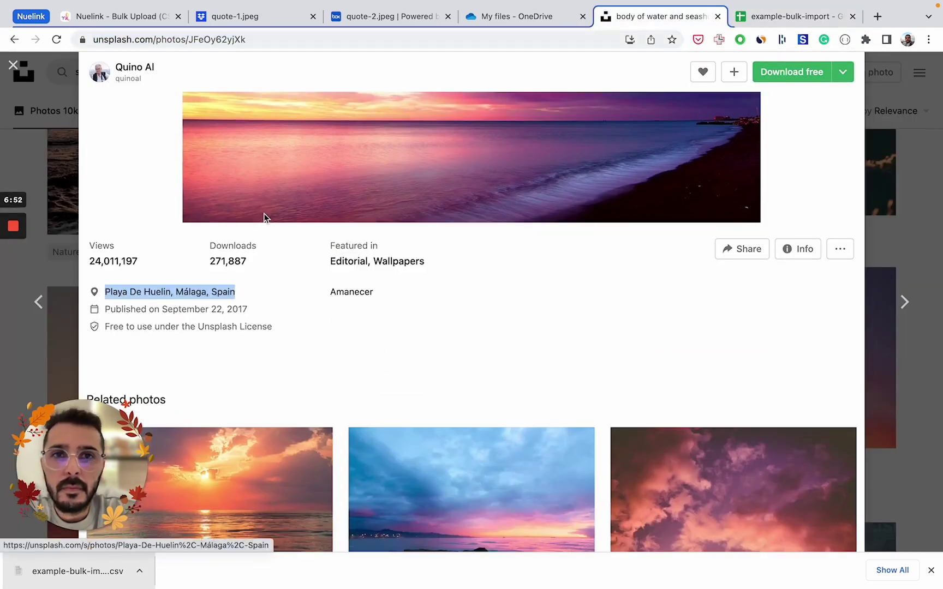
Caption A5 'Playa De Huelin, Málaga, Spain – Unsplash' and download the sheet as CSV
{"action": "left_click", "coordinate": [752, 18]}
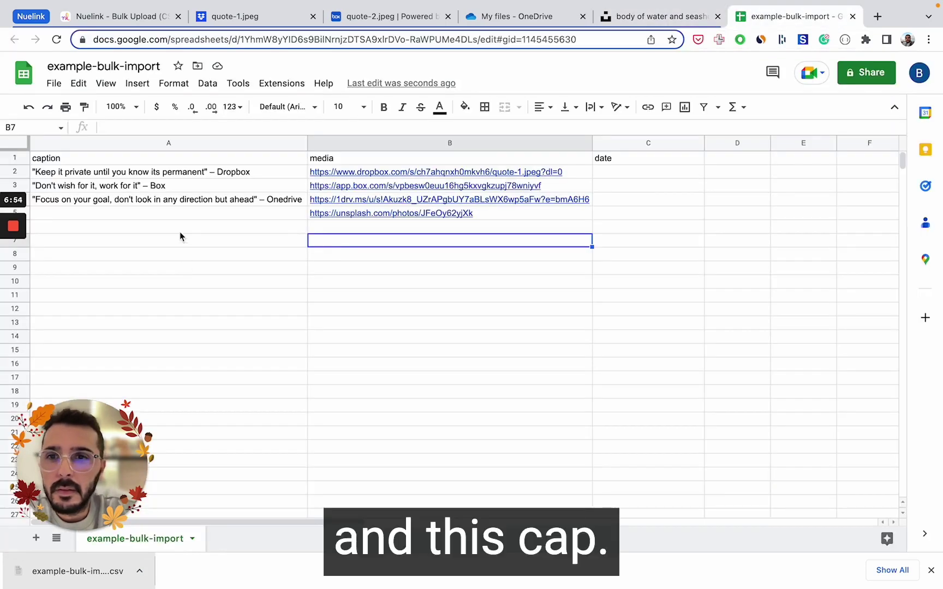
{"action": "double_click", "coordinate": [199, 213]}
{"action": "key", "text": "ctrl+v"}
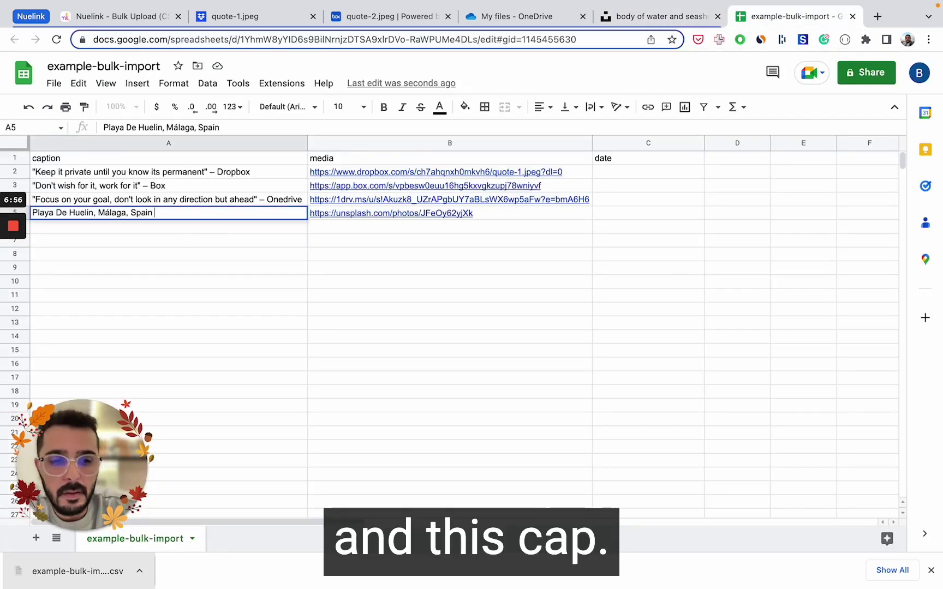
{"action": "type", "text": "Unpl"}
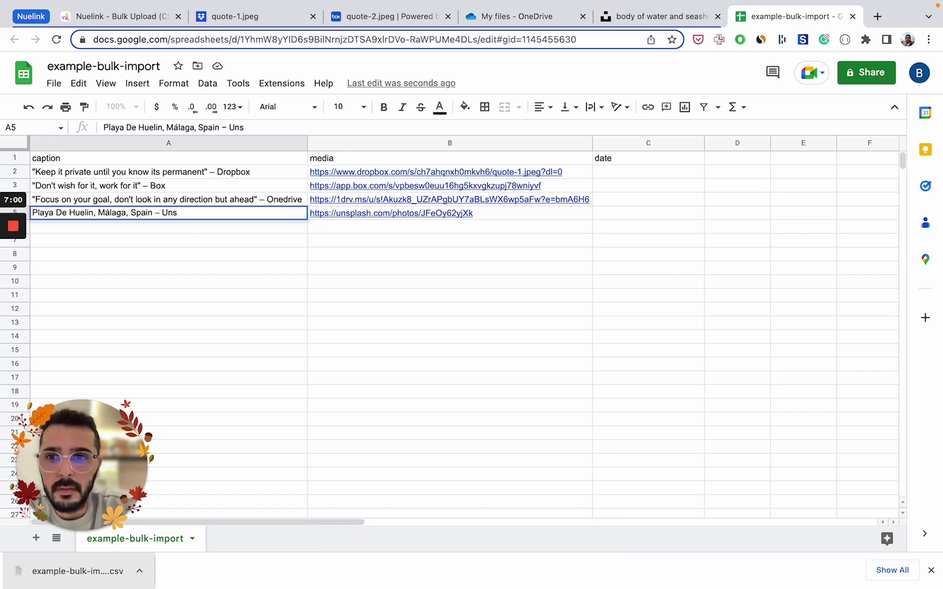
{"action": "type", "text": "lash"}
{"action": "left_click", "coordinate": [352, 231]}
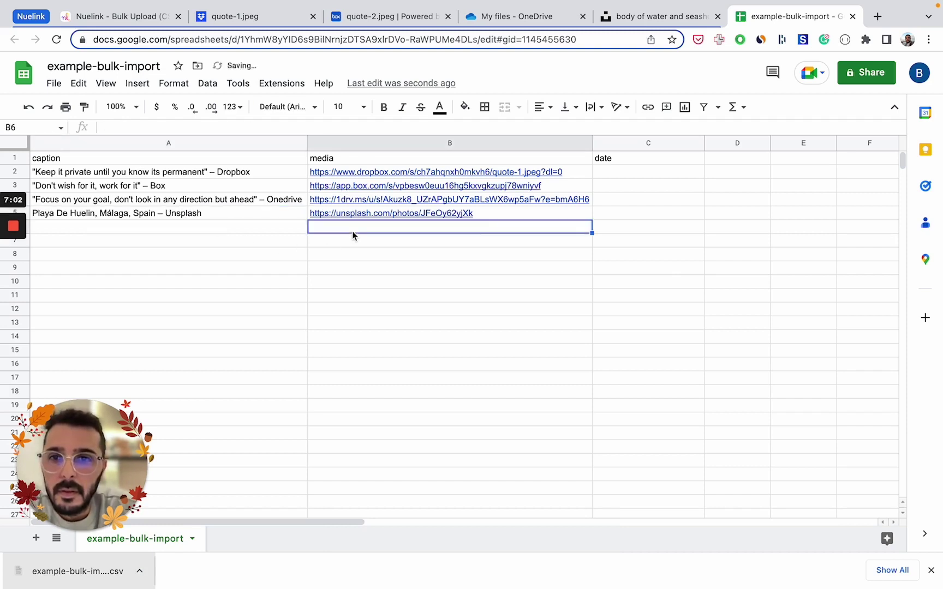
{"action": "mouse_move", "coordinate": [88, 244]}
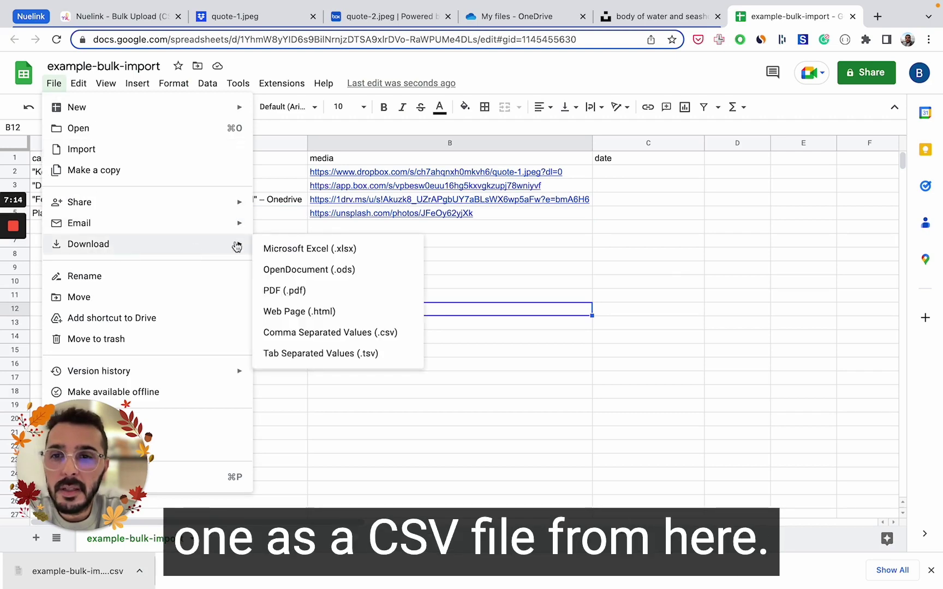
{"action": "left_click", "coordinate": [316, 334]}
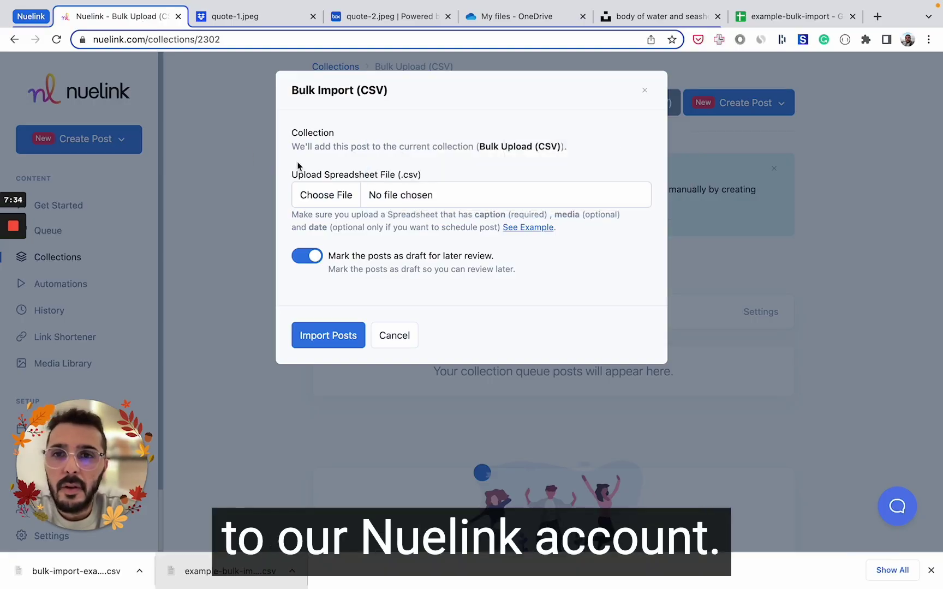
Import bulk-import-example.csv as posts with 'Mark the posts as draft' switched off
{"action": "left_click", "coordinate": [321, 203]}
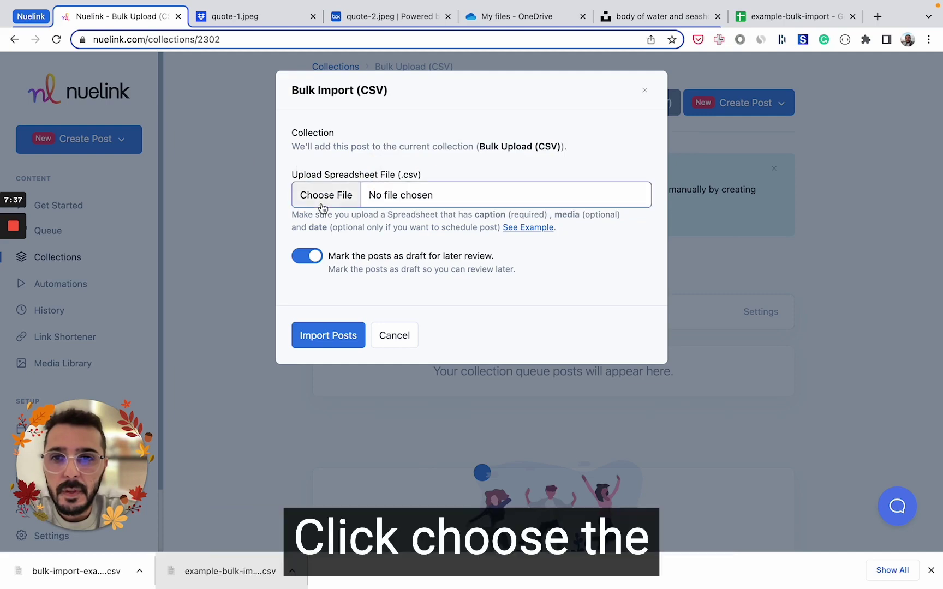
{"action": "left_click", "coordinate": [368, 199]}
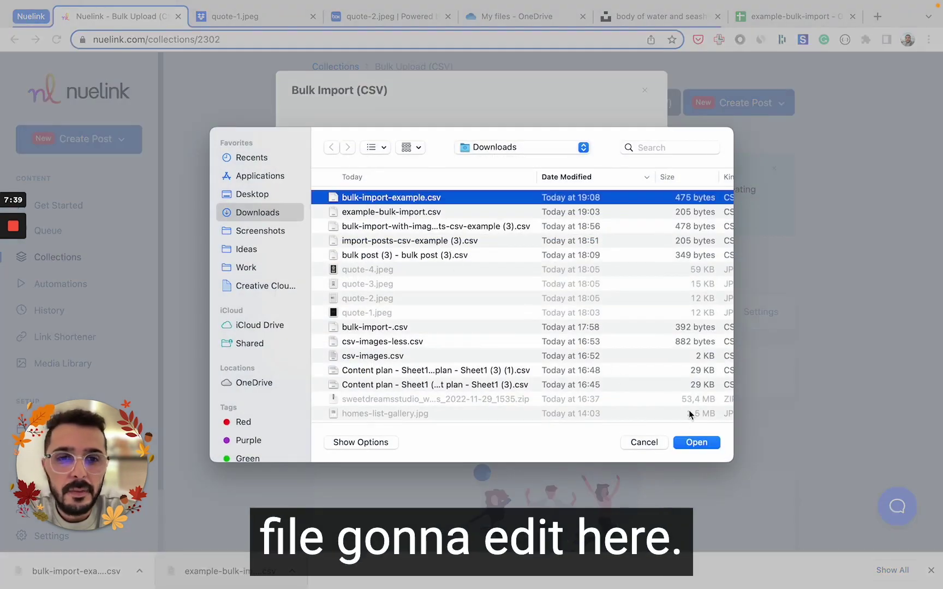
{"action": "left_click", "coordinate": [696, 442]}
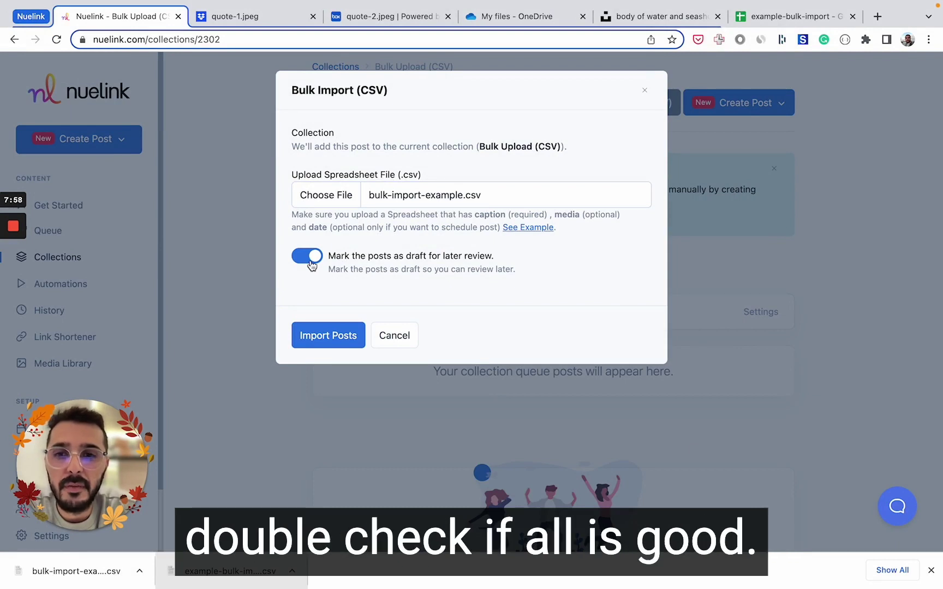
{"action": "left_click", "coordinate": [311, 263]}
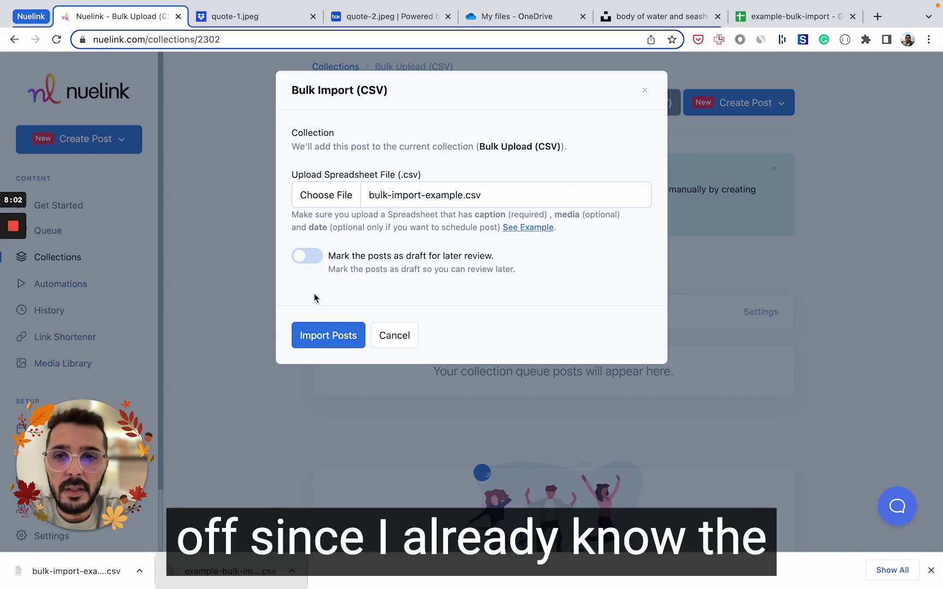
{"action": "left_click", "coordinate": [321, 339]}
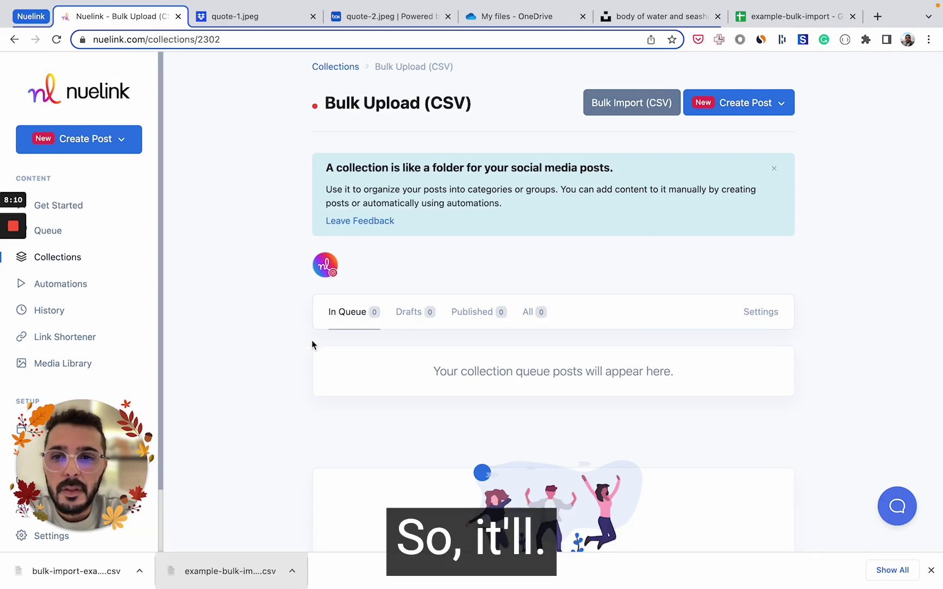
Return to the Collections overview to see the Bulk Upload (CSV) card processing
{"action": "left_click", "coordinate": [49, 256]}
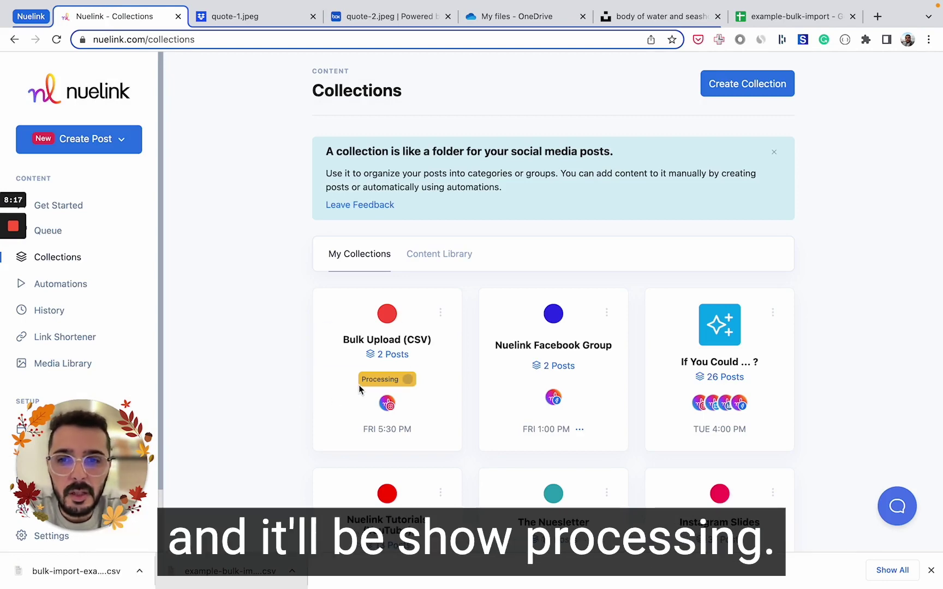
Open the Bulk Upload (CSV) collection and scroll down its In Queue list
{"action": "left_click", "coordinate": [381, 340]}
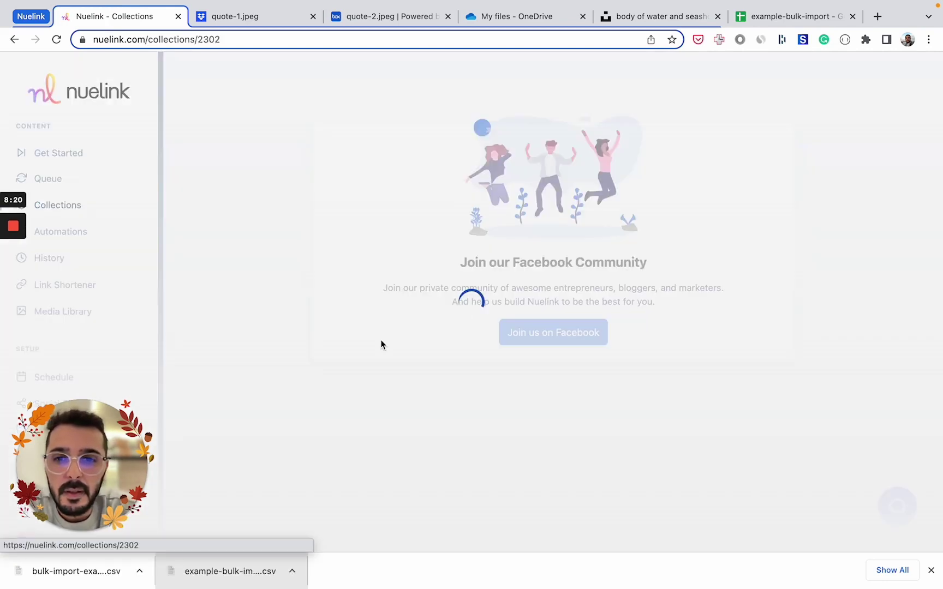
{"action": "scroll", "coordinate": [382, 344], "scroll_direction": "down", "scroll_amount": 1}
{"action": "scroll", "coordinate": [382, 328], "scroll_direction": "down", "scroll_amount": 1}
{"action": "scroll", "coordinate": [384, 273], "scroll_direction": "down", "scroll_amount": 1}
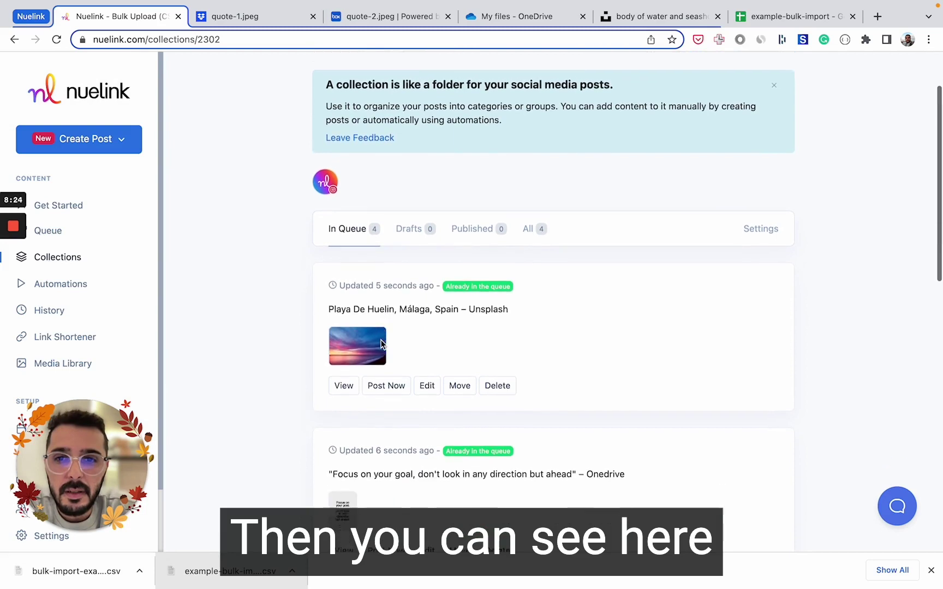
{"action": "scroll", "coordinate": [387, 229], "scroll_direction": "down", "scroll_amount": 3}
Check the captions of the queued Unsplash, OneDrive and Dropbox posts
{"action": "triple_click", "coordinate": [404, 180]}
{"action": "scroll", "coordinate": [295, 222], "scroll_direction": "down", "scroll_amount": 2}
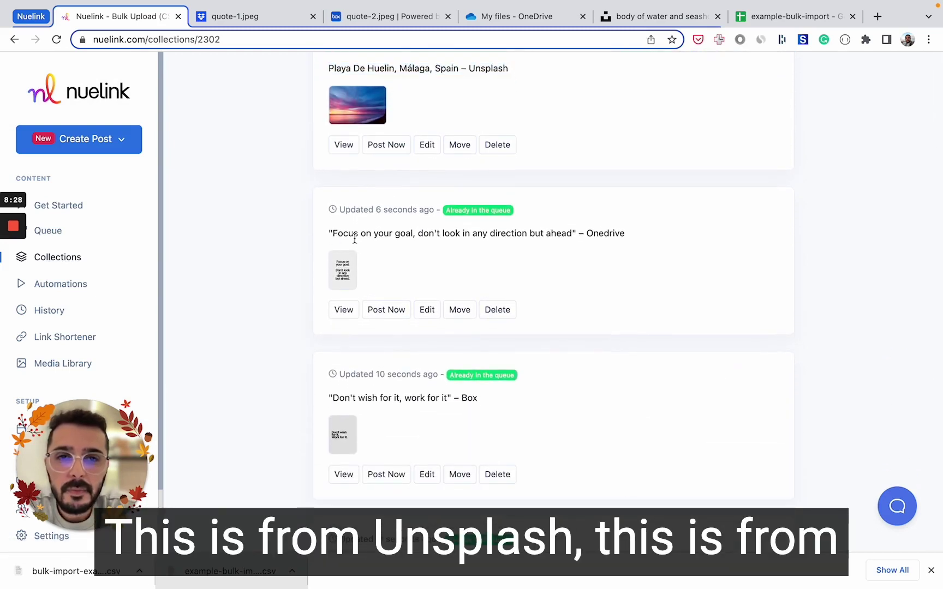
{"action": "triple_click", "coordinate": [343, 235]}
{"action": "left_click", "coordinate": [256, 266]}
{"action": "scroll", "coordinate": [256, 266], "scroll_direction": "down", "scroll_amount": 1}
{"action": "scroll", "coordinate": [255, 266], "scroll_direction": "down", "scroll_amount": 3}
{"action": "triple_click", "coordinate": [339, 349]}
{"action": "left_click", "coordinate": [252, 374]}
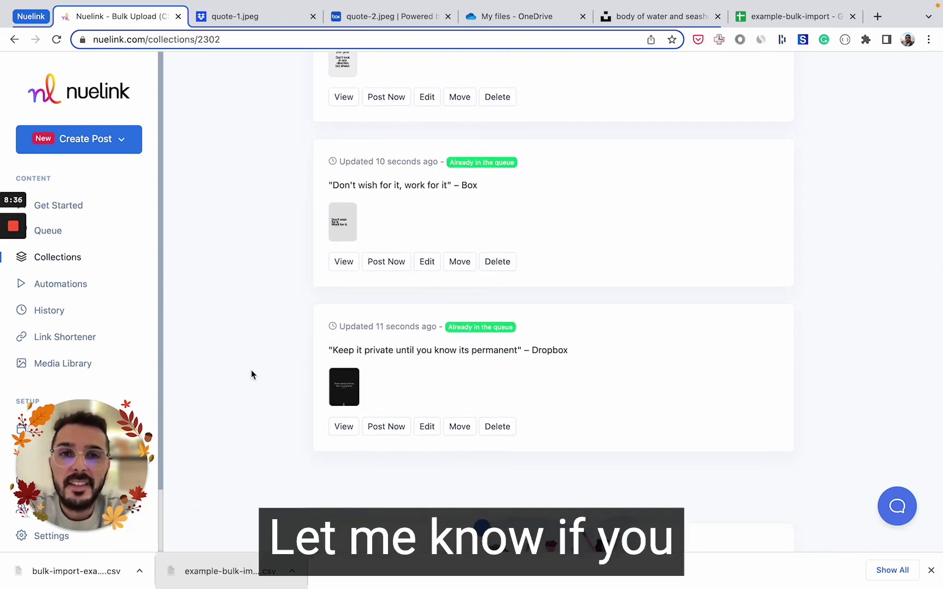